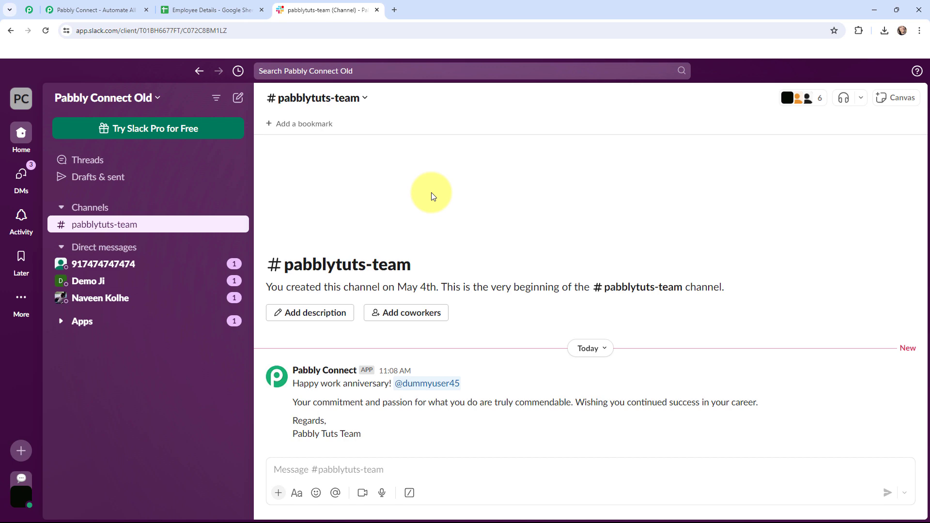
Step: Switch from the Slack anniversary example to the Pabbly Connect browser tab
left_click(90, 10)
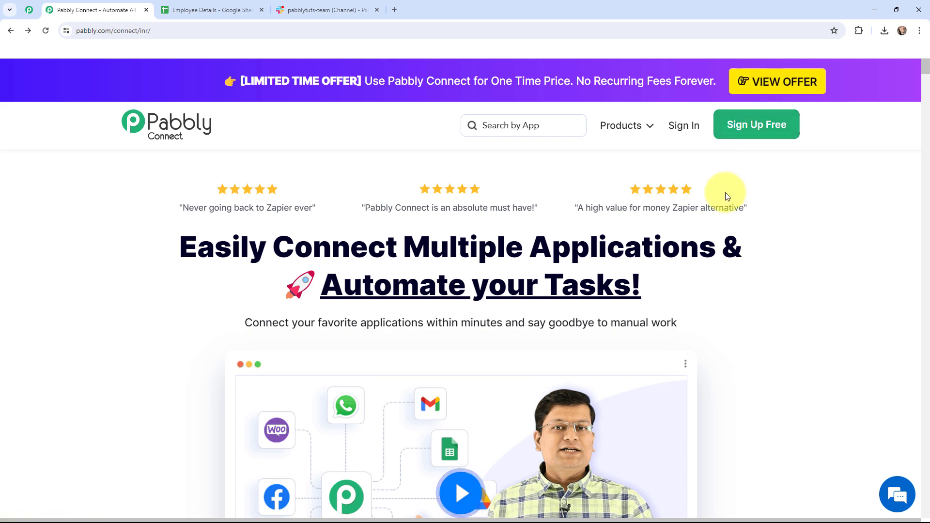
Step: Sign in, launch Pabbly Connect from the apps page, and begin a new workflow
left_click(680, 128)
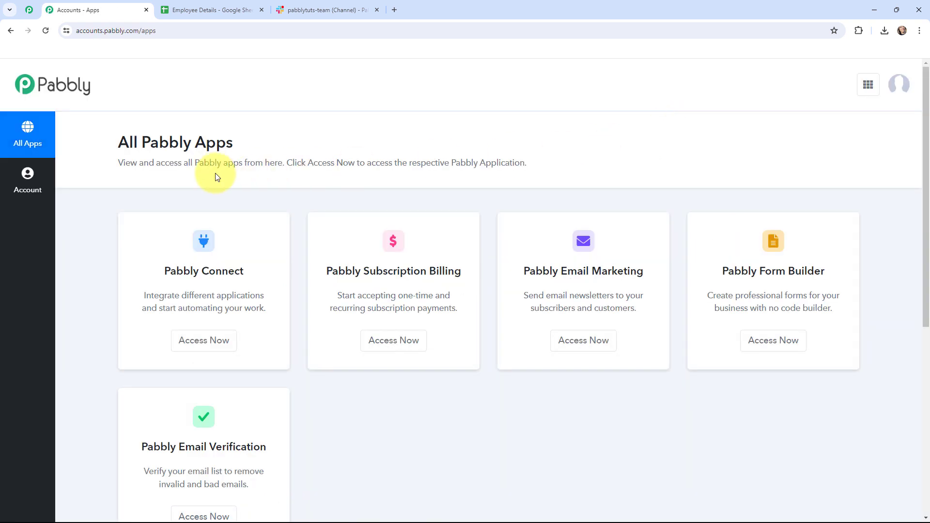
left_click(204, 341)
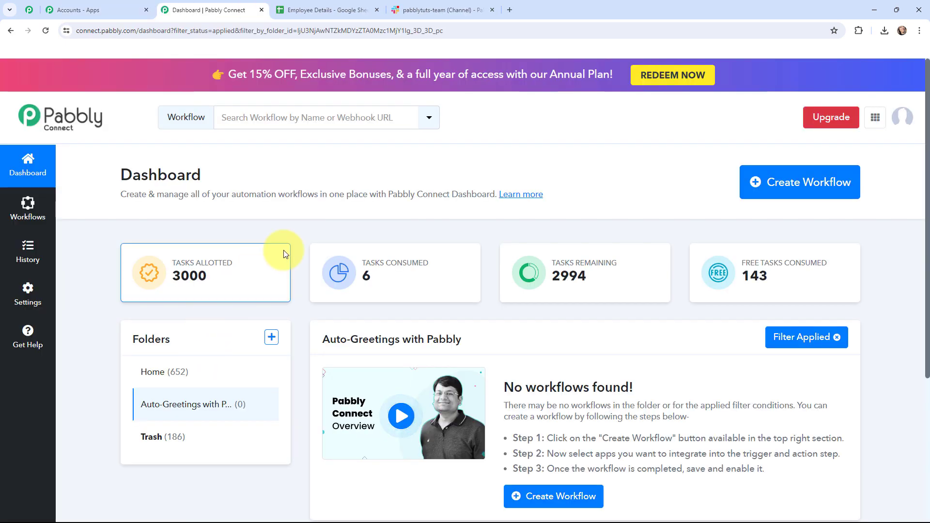
left_click(774, 180)
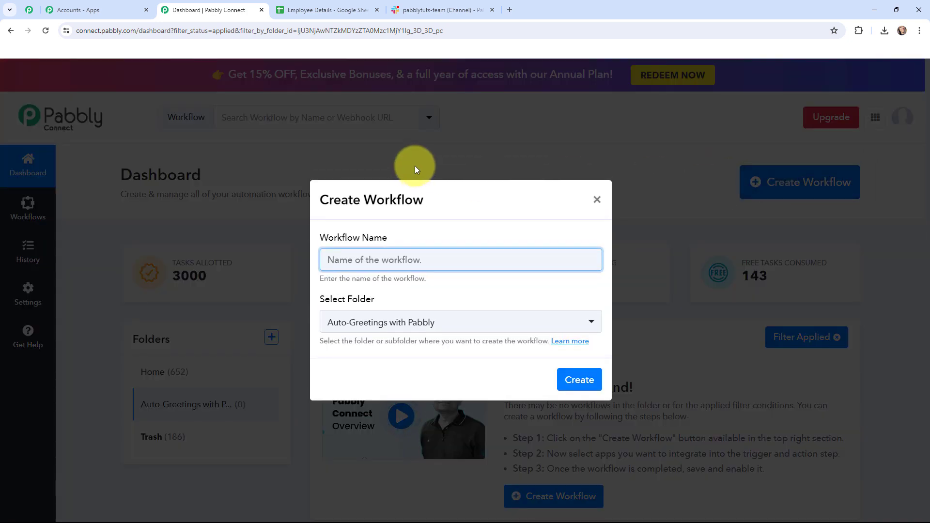
Step: Name the workflow 'Post Work Anniversary Wishes on Slack Channel from Google Sheets' and create it
type("Work Anniversary Wishes on Slack Channel from Google Sheets")
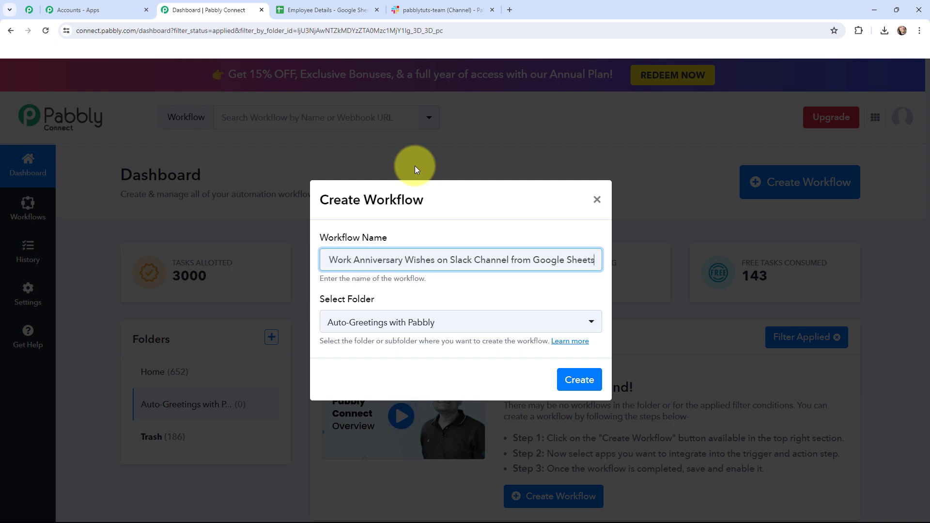
key("Left")
key("Left")
key("Left")
key("Left")
key("Left")
key("Left")
key("Left")
key("Left")
key("Home")
type("Post")
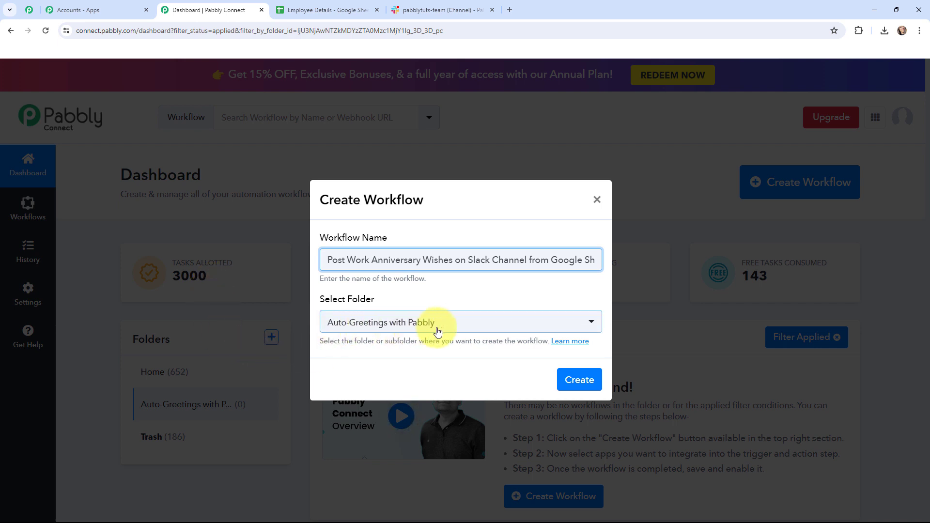
left_click(577, 381)
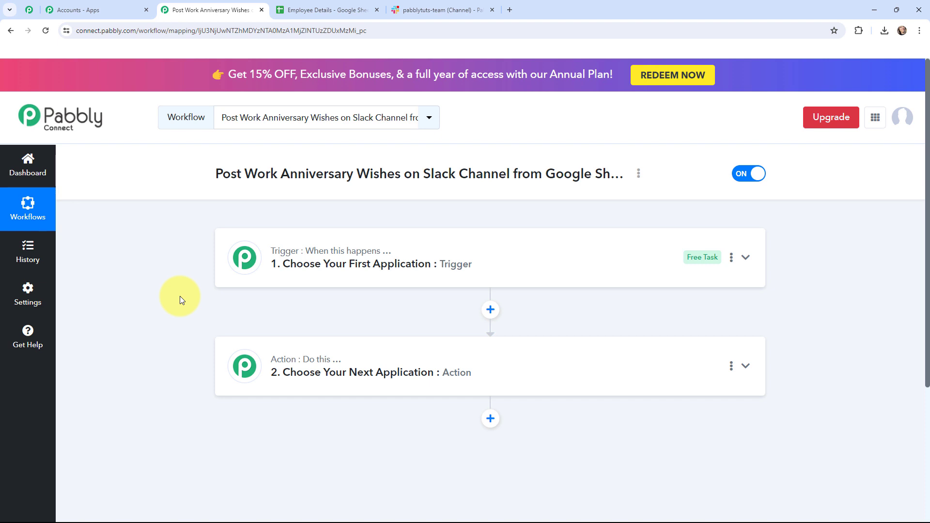
Step: After checking the Slack and spreadsheet tabs, choose Schedule by Pabbly as the trigger app
left_click(412, 10)
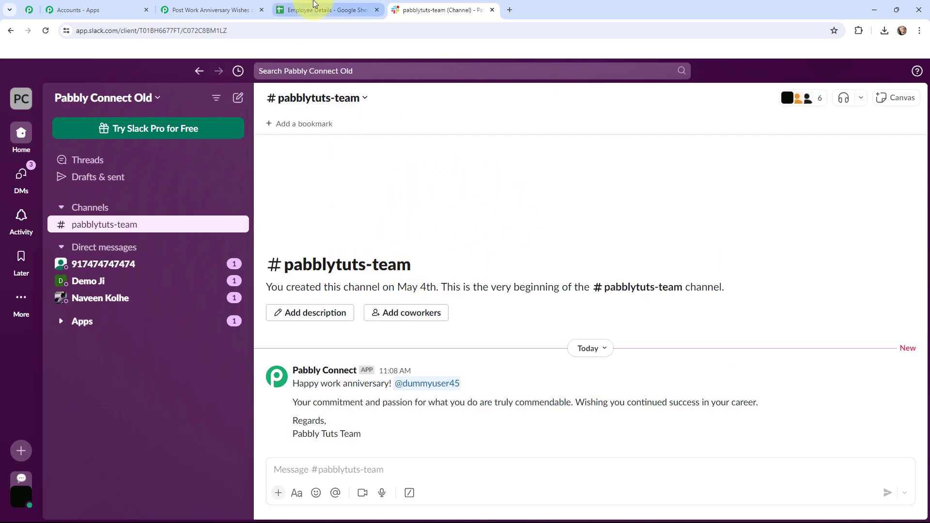
left_click(321, 10)
left_click(211, 10)
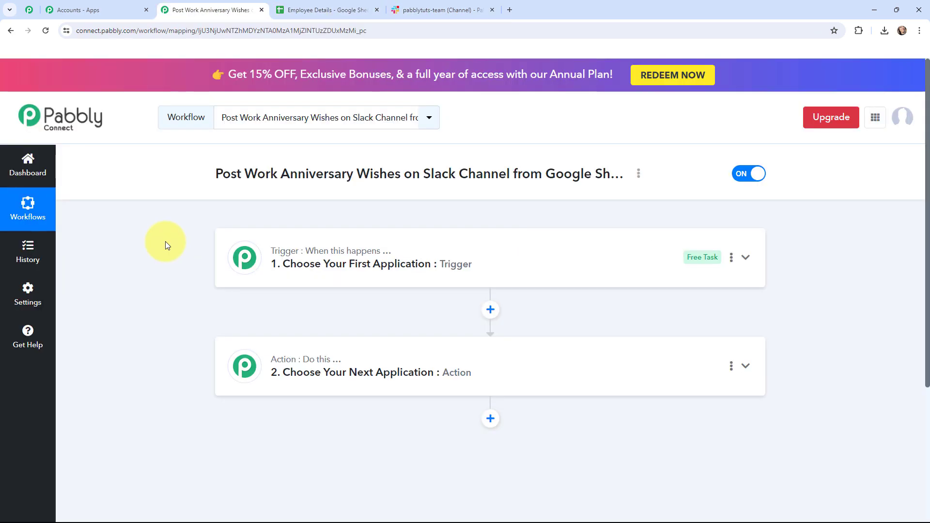
left_click(238, 253)
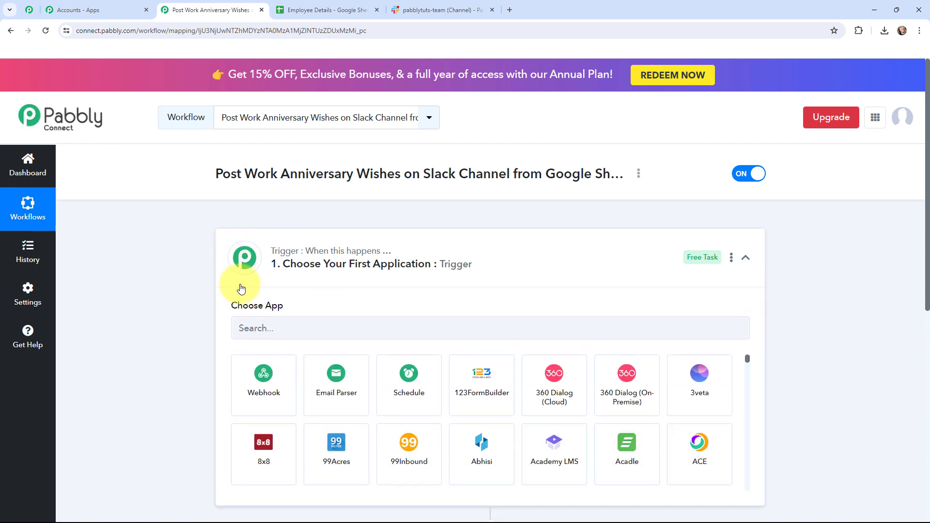
left_click(260, 332)
type("sche")
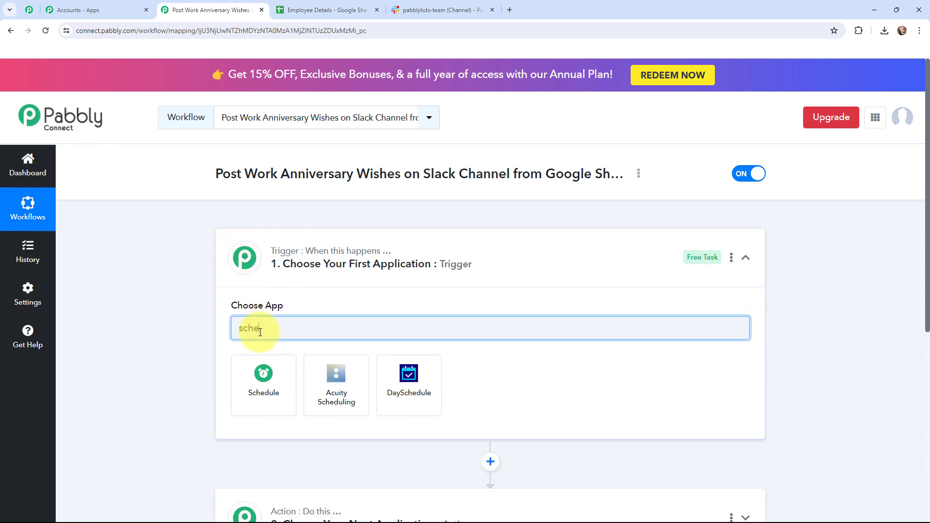
type("d")
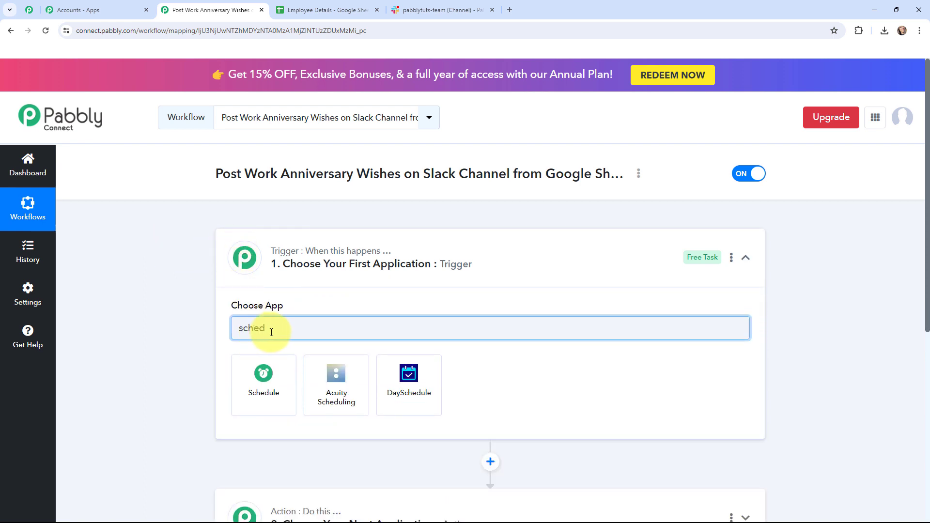
left_click(263, 373)
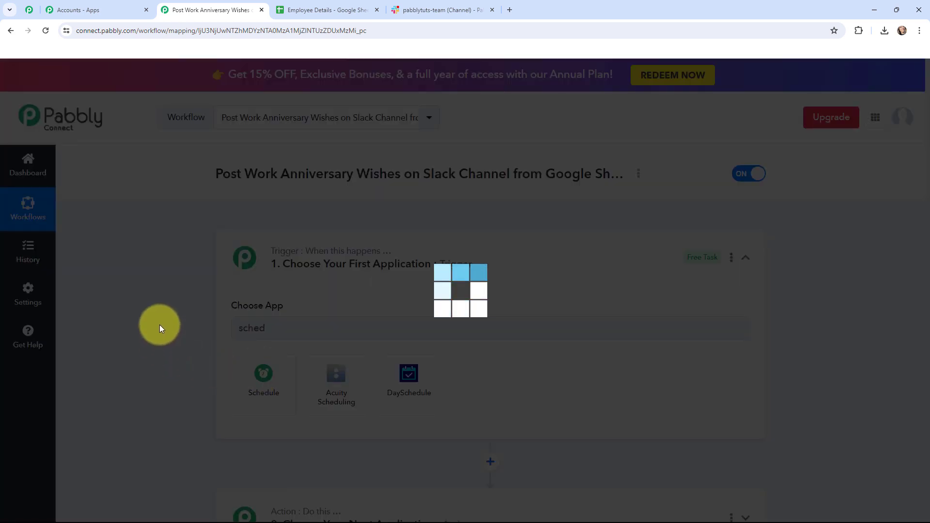
Step: Set the schedule to run every day at 08:00 and save the trigger
scroll(165, 305, "down", 3)
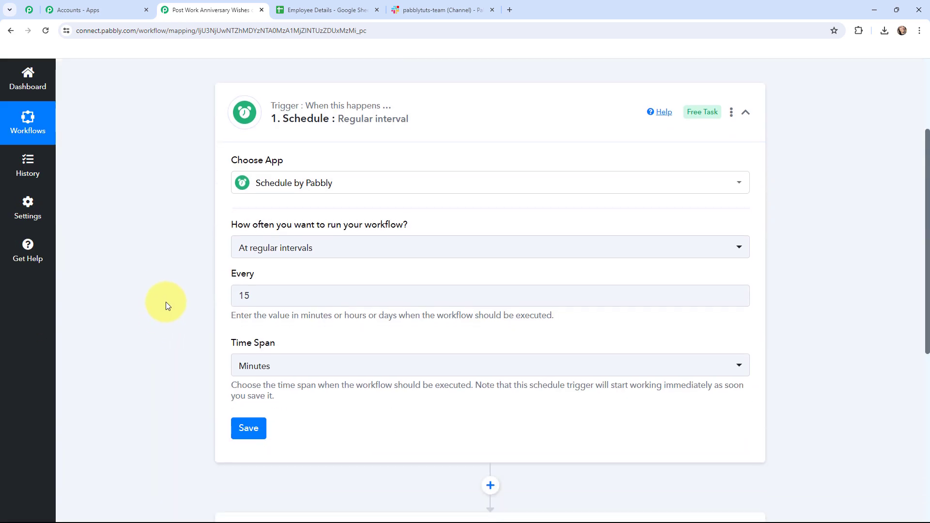
left_click(252, 255)
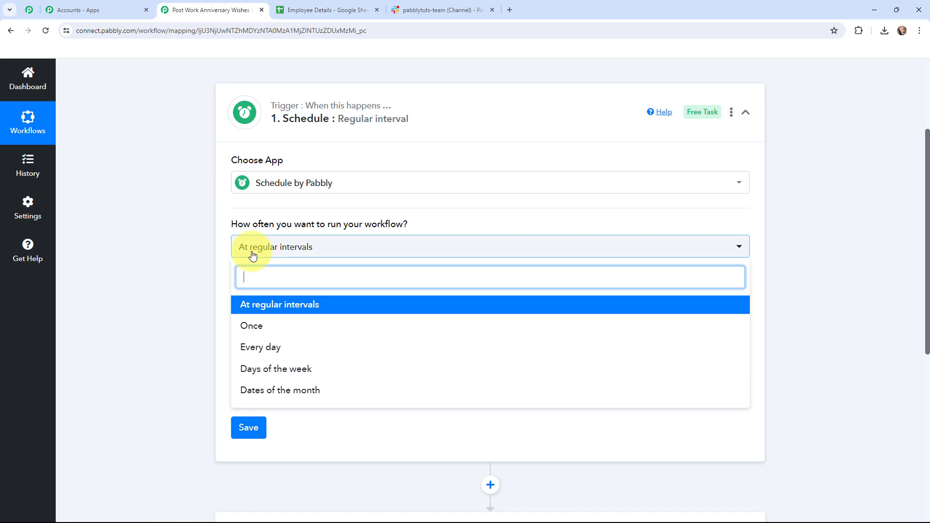
left_click(253, 346)
left_click(252, 296)
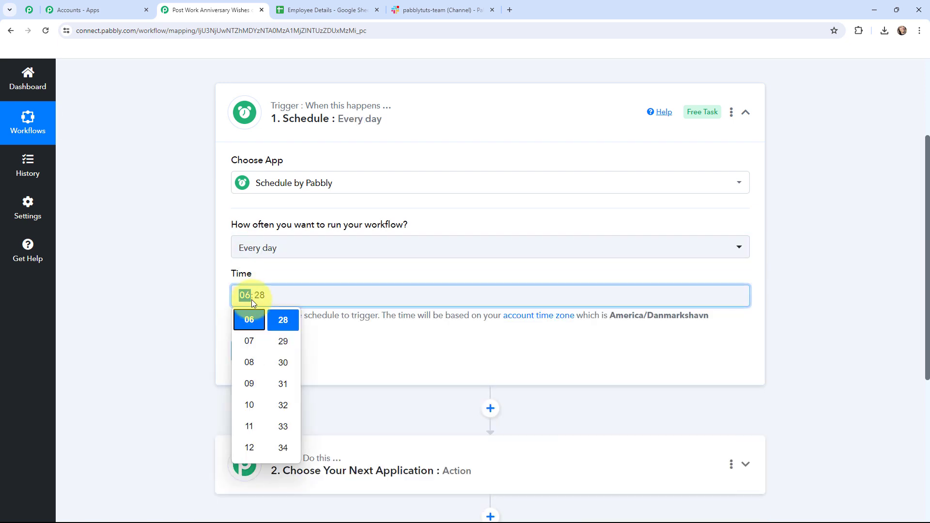
left_click(246, 365)
scroll(284, 371, "up", 6)
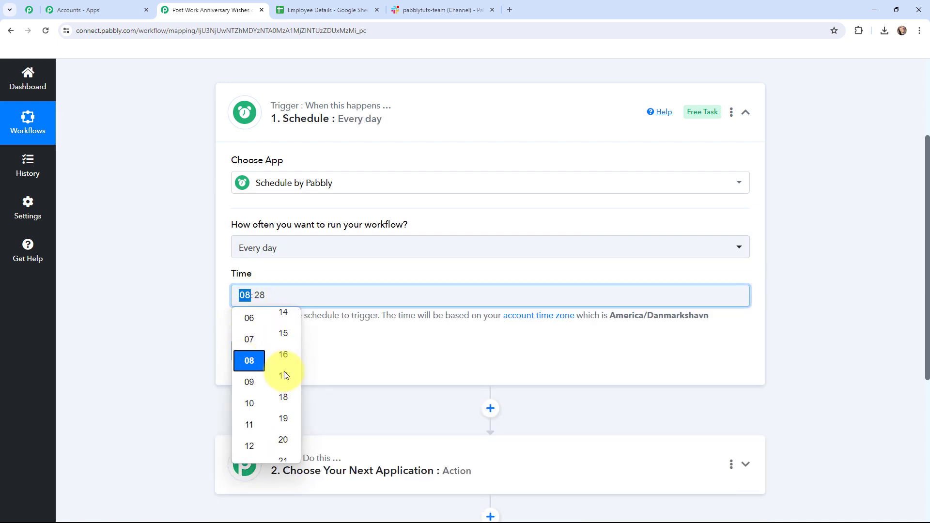
scroll(284, 371, "up", 6)
left_click(283, 369)
left_click(172, 292)
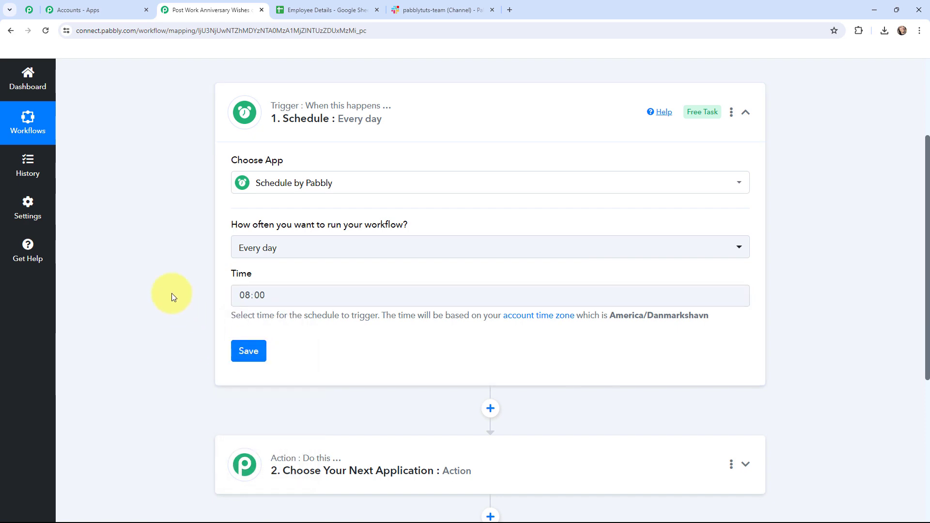
left_click(249, 353)
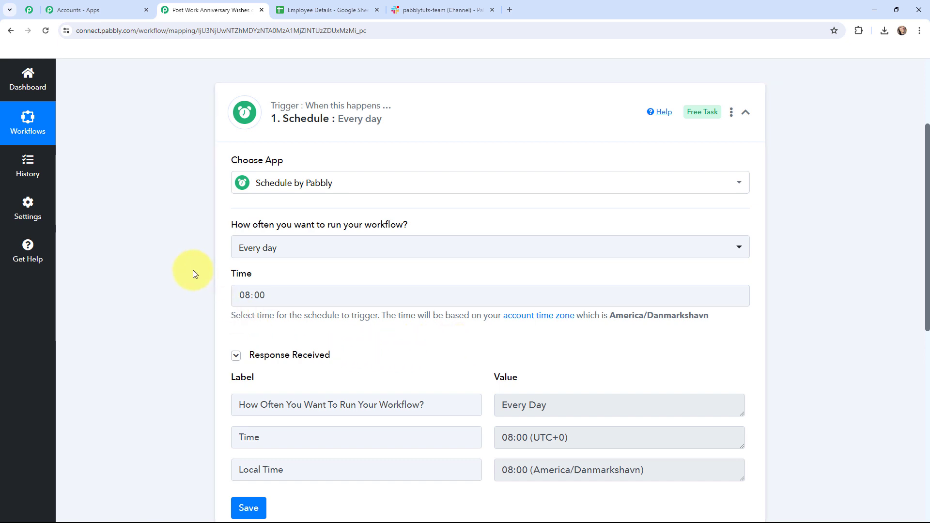
scroll(179, 236, "down", 5)
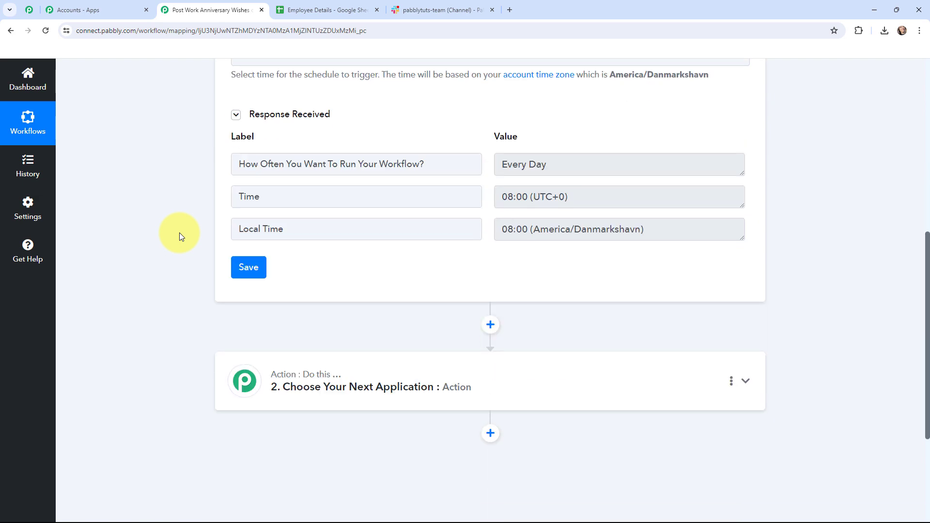
scroll(179, 233, "down", 3)
left_click(252, 240)
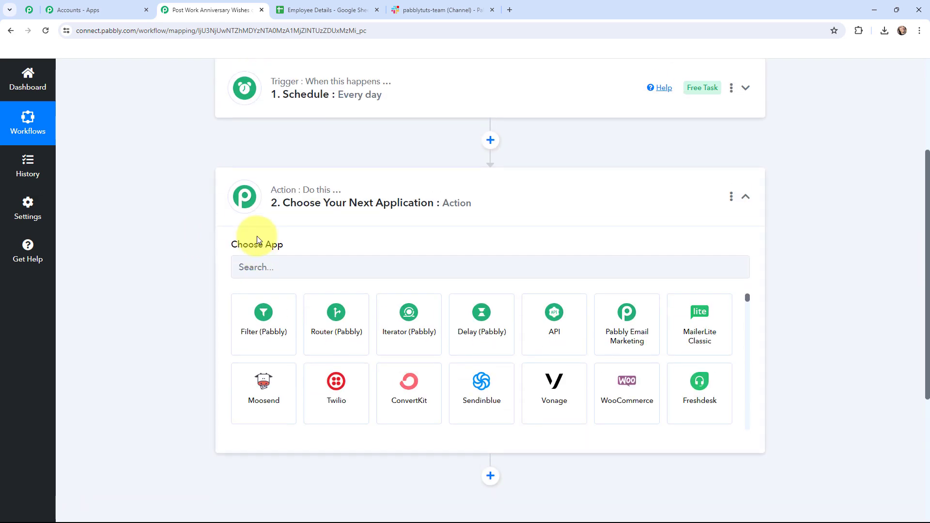
Step: Add a Date/Time Formatter action with the Current Date event and connect it
left_click(259, 270)
type("date")
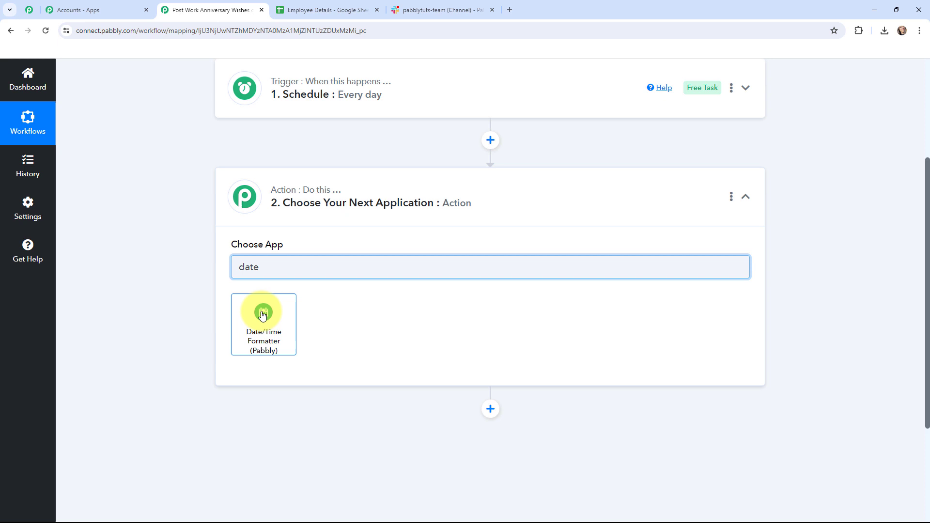
left_click(262, 316)
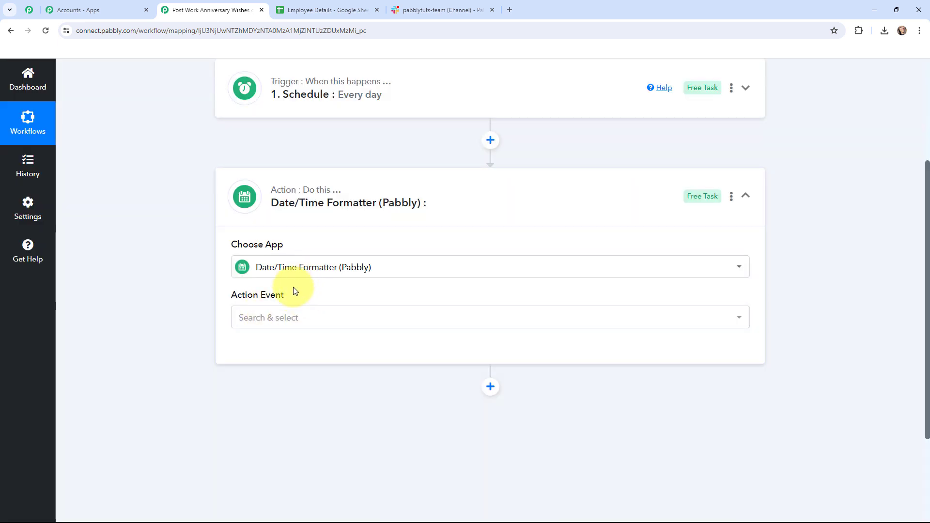
left_click(297, 320)
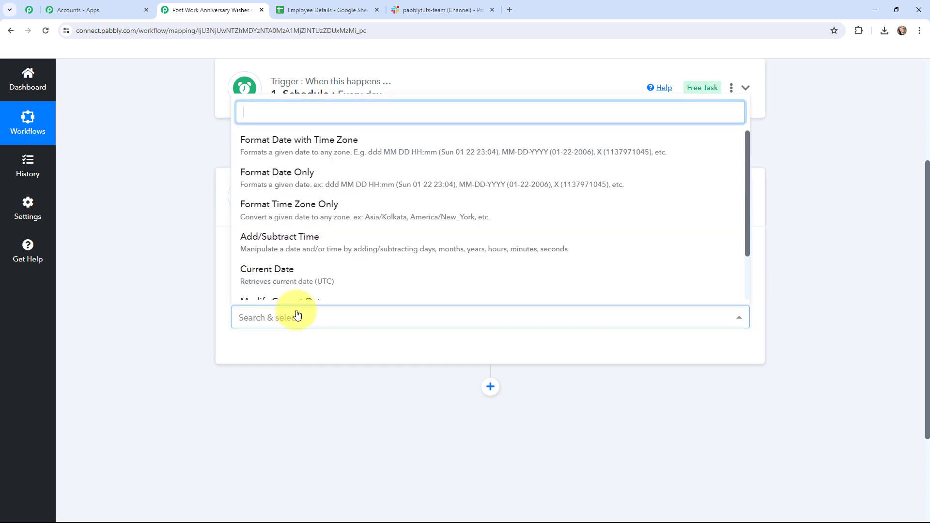
left_click(299, 281)
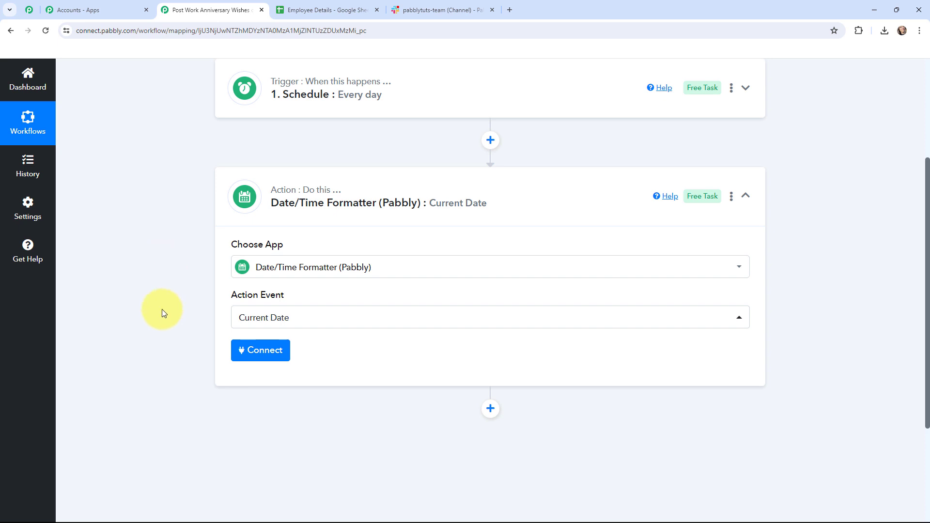
left_click(259, 350)
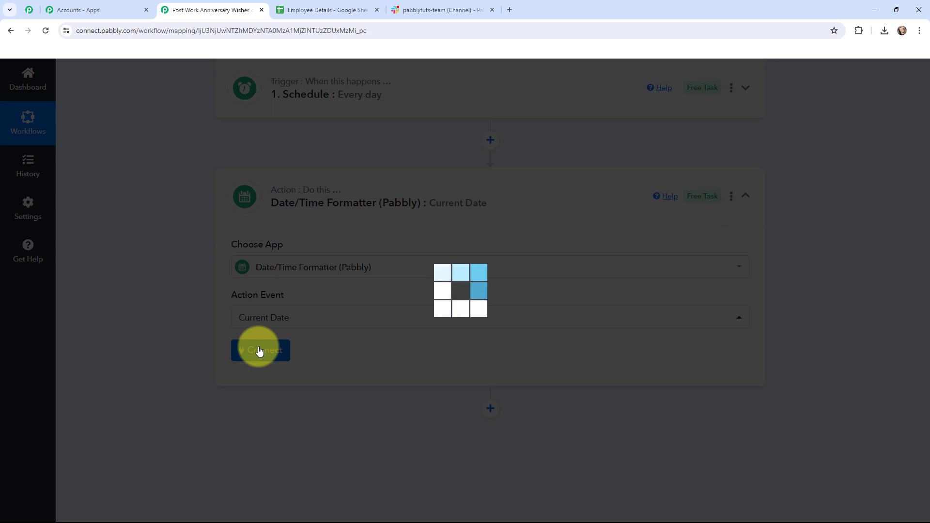
Step: Format the current date as DD-MM-YYYY, then save and test it, returning 06-05-2024
scroll(176, 320, "down", 2)
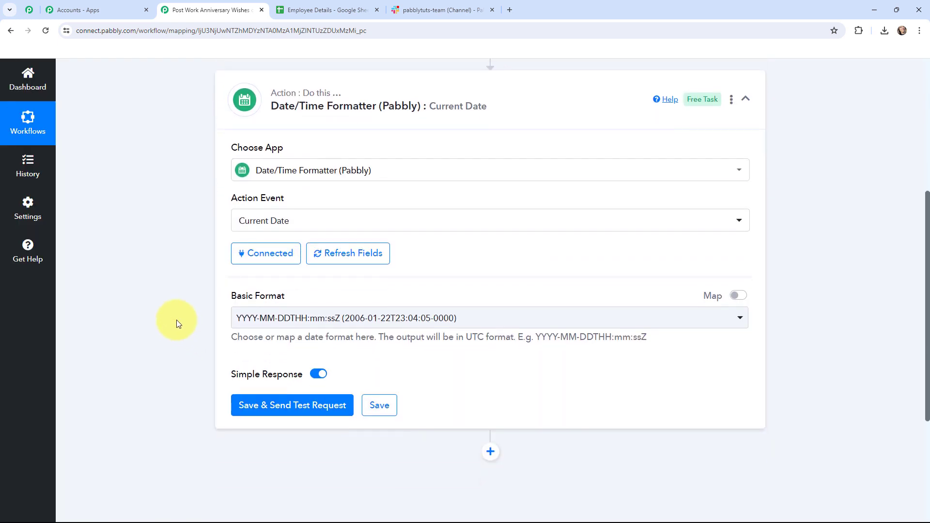
left_click(266, 320)
scroll(300, 310, "down", 3)
scroll(326, 260, "down", 4)
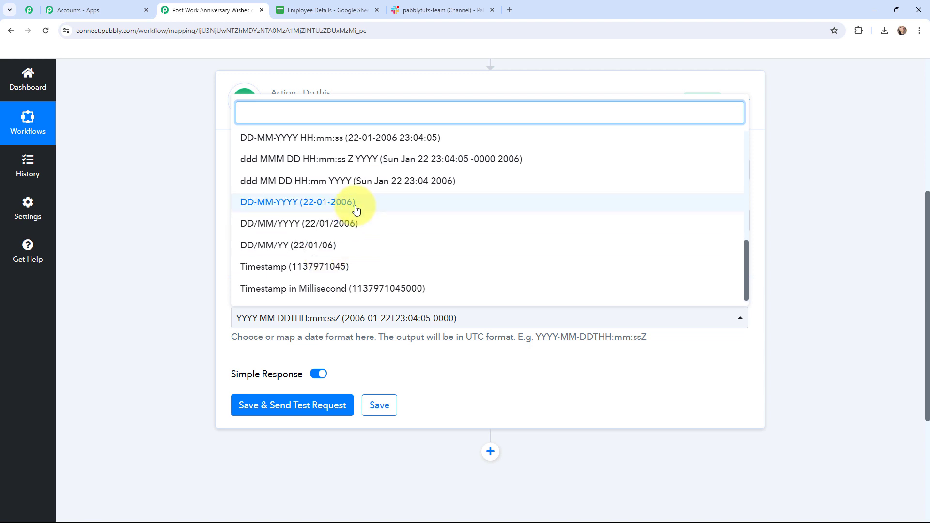
left_click(357, 204)
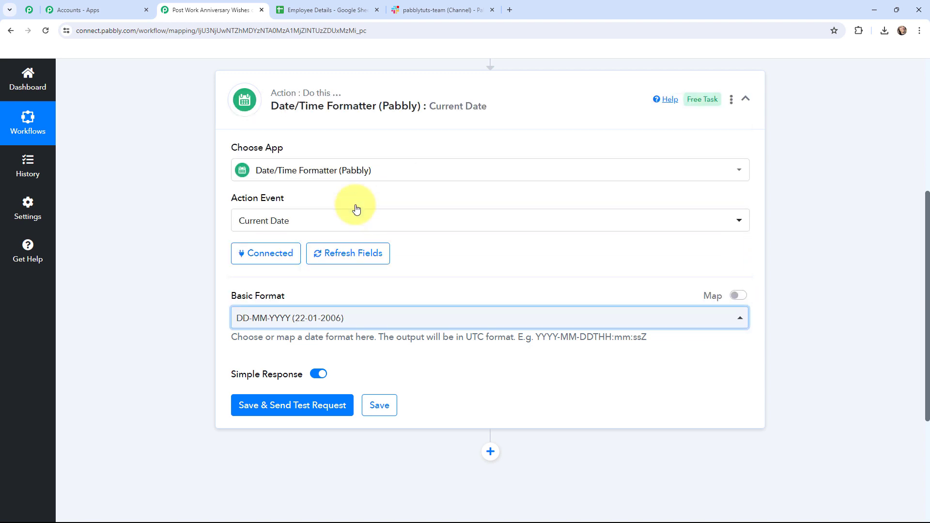
left_click(285, 409)
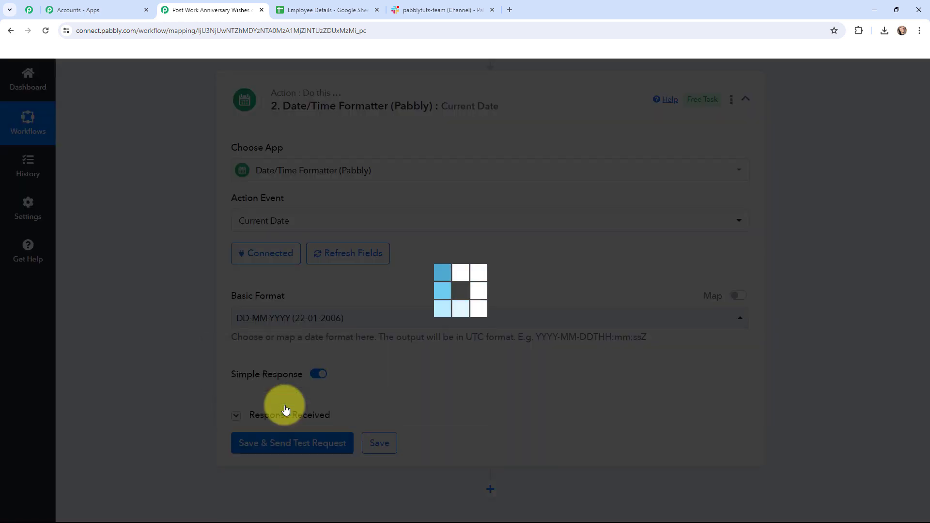
scroll(478, 381, "down", 3)
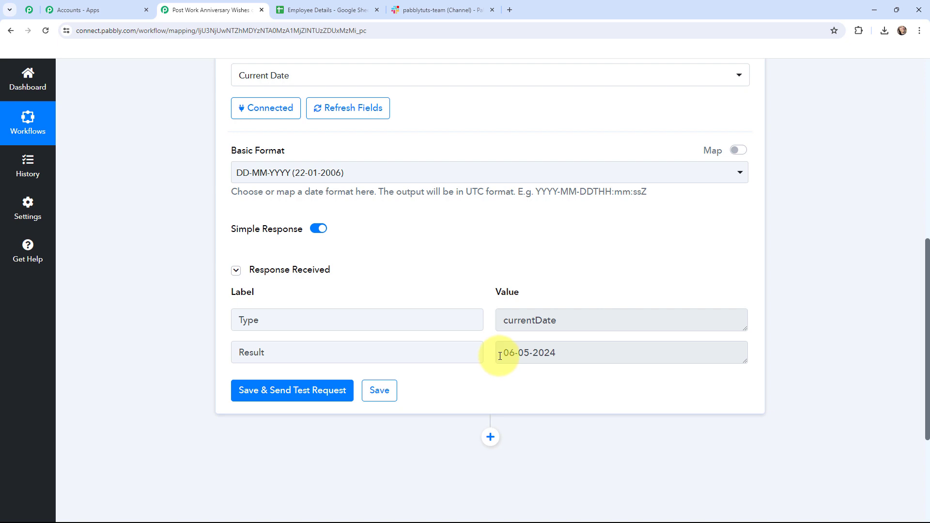
left_click_drag(500, 354, 564, 361)
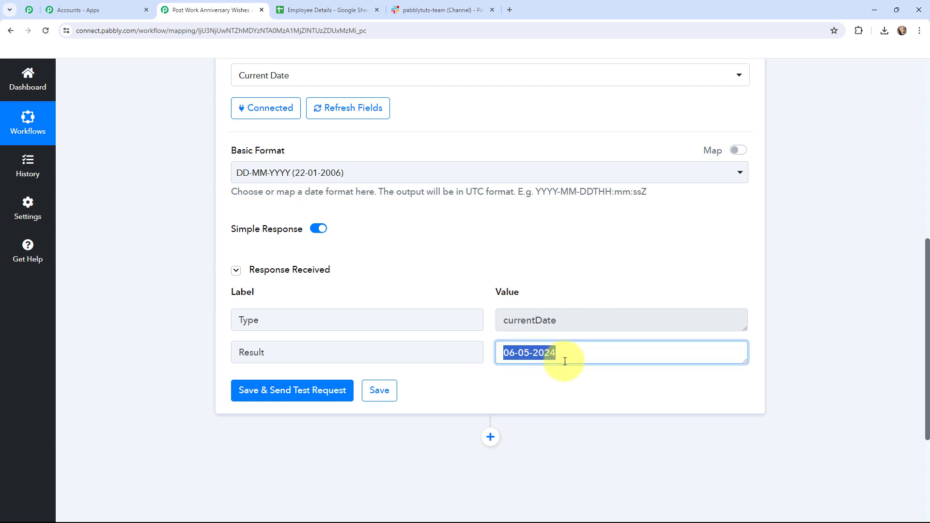
left_click(181, 300)
scroll(175, 273, "down", 3)
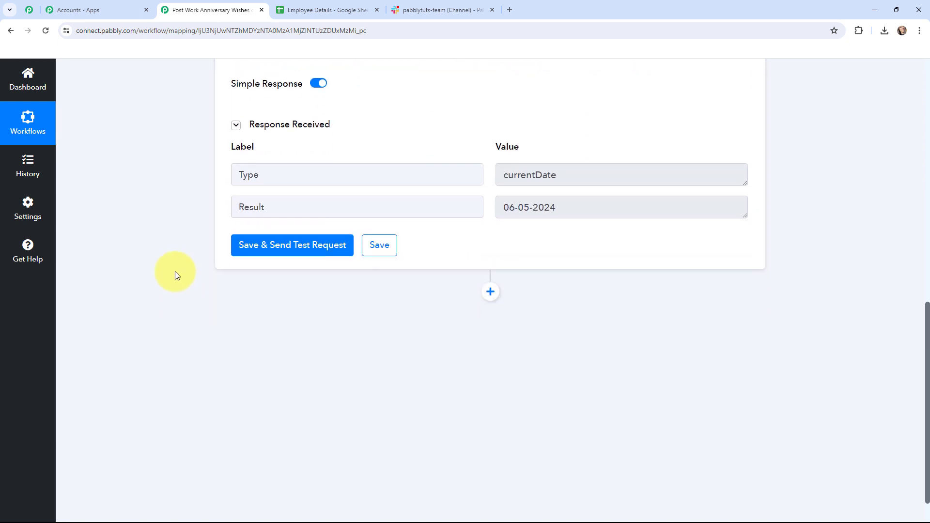
left_click(490, 292)
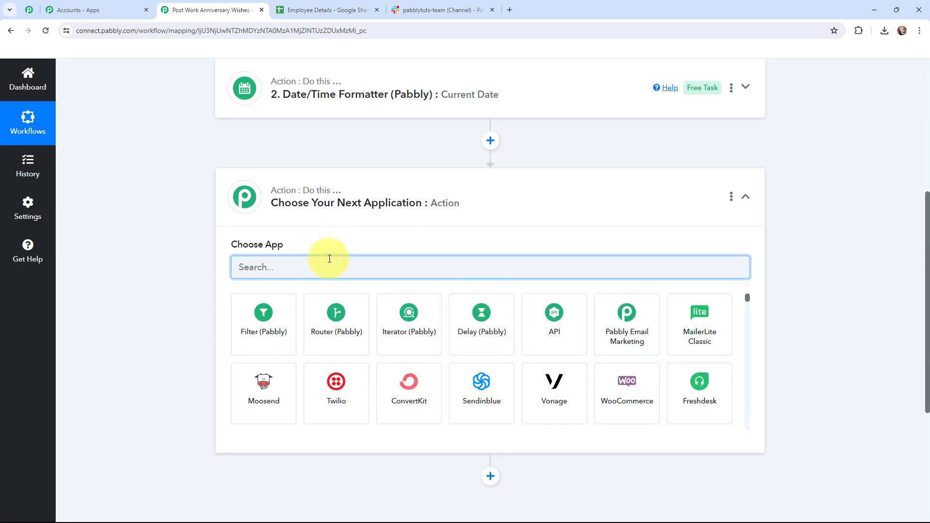
Step: Search 'google she', pick Google Sheets, and select the Lookup Spreadsheet Rows V1 event
type("goog")
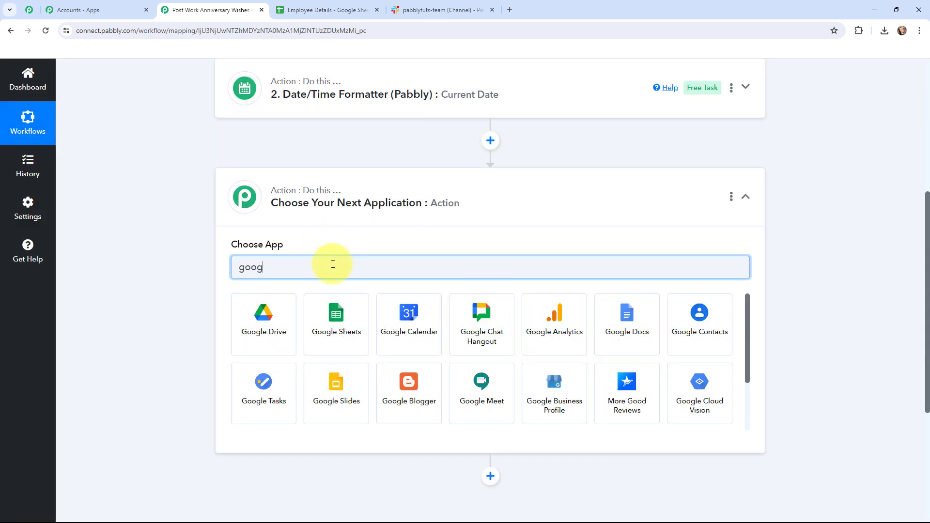
type("le sheets")
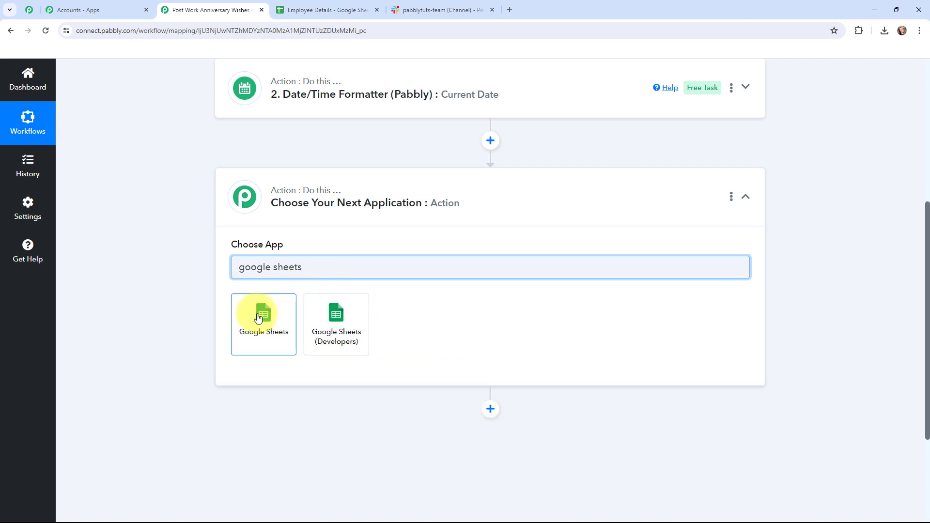
left_click(258, 318)
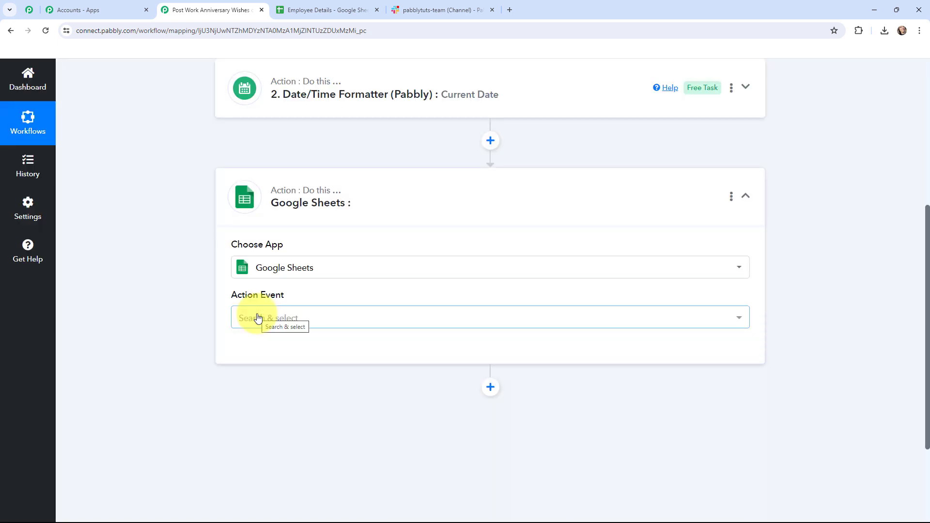
left_click(258, 317)
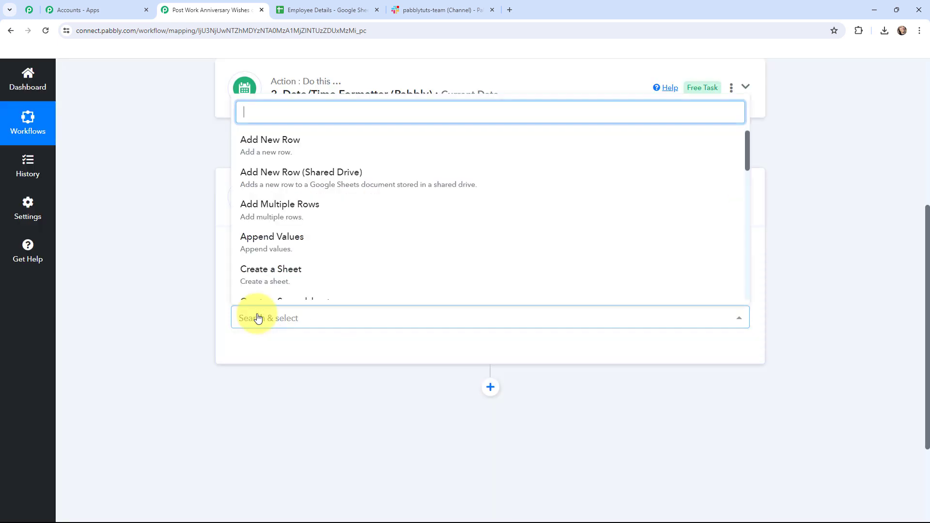
scroll(270, 265, "down", 3)
scroll(281, 266, "down", 3)
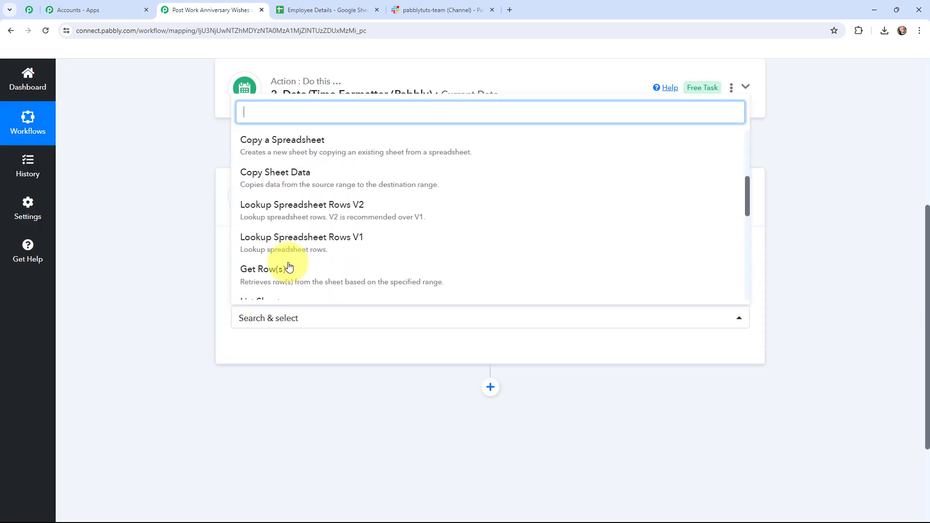
left_click(311, 246)
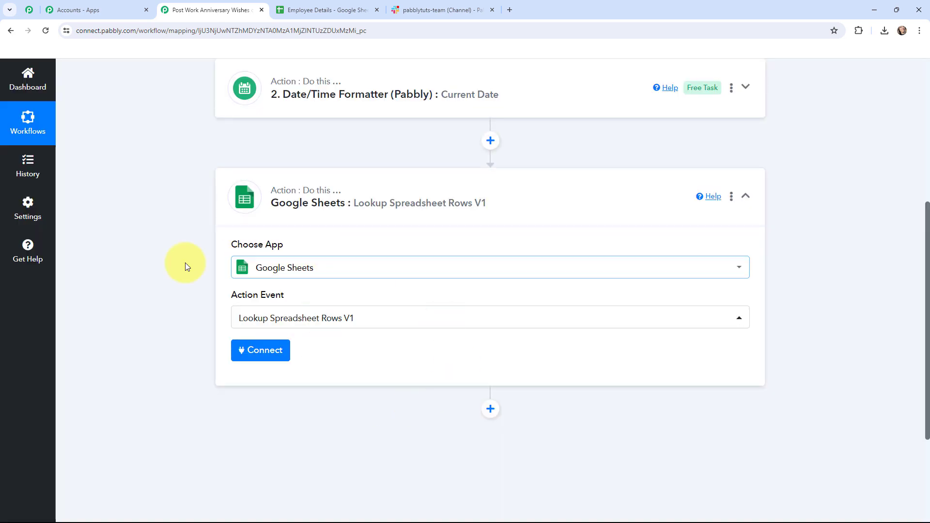
Step: Connect Google Sheets via a new connection by authorizing the Google account
left_click(266, 351)
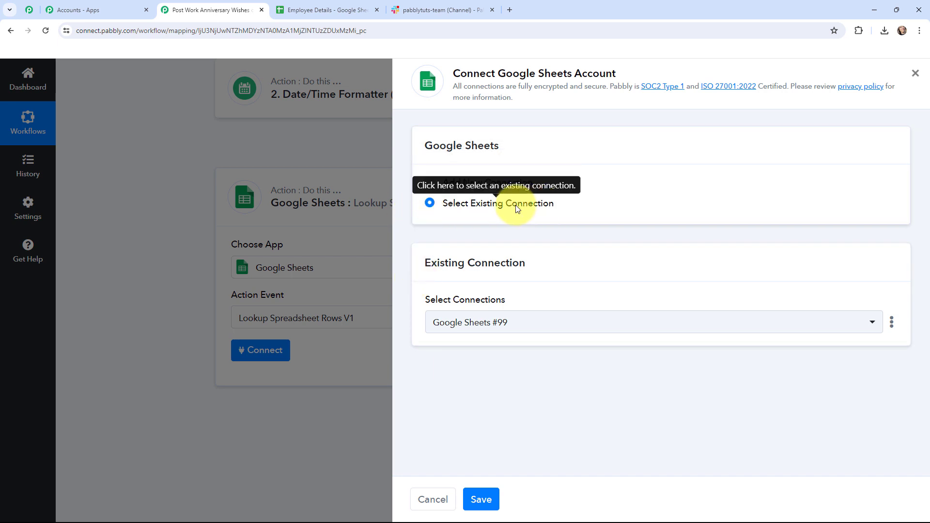
left_click(429, 184)
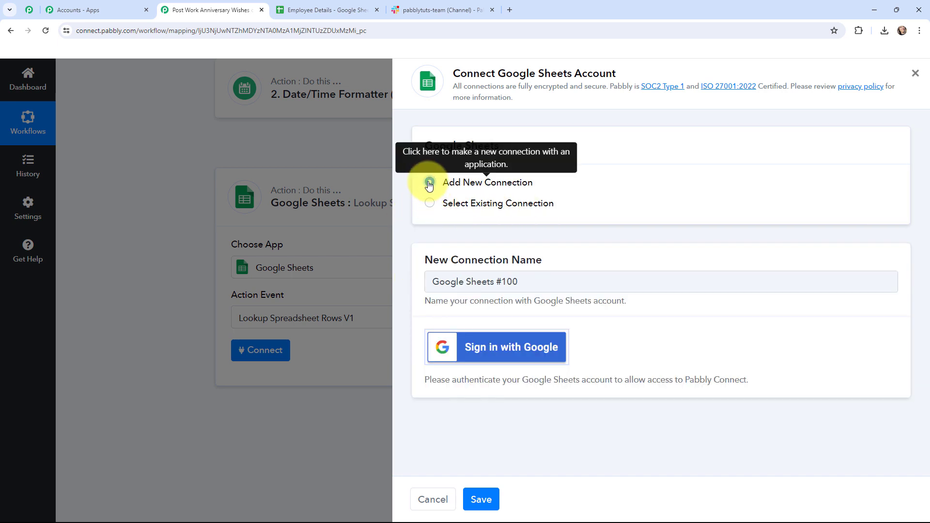
left_click(487, 347)
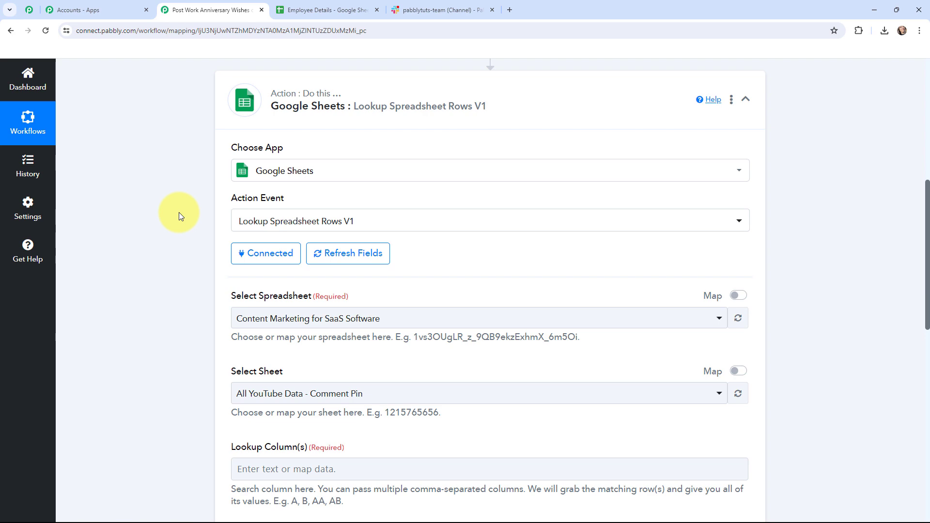
Step: Point the lookup at the Employee Details spreadsheet, with Sheet1 filled in automatically
left_click(320, 9)
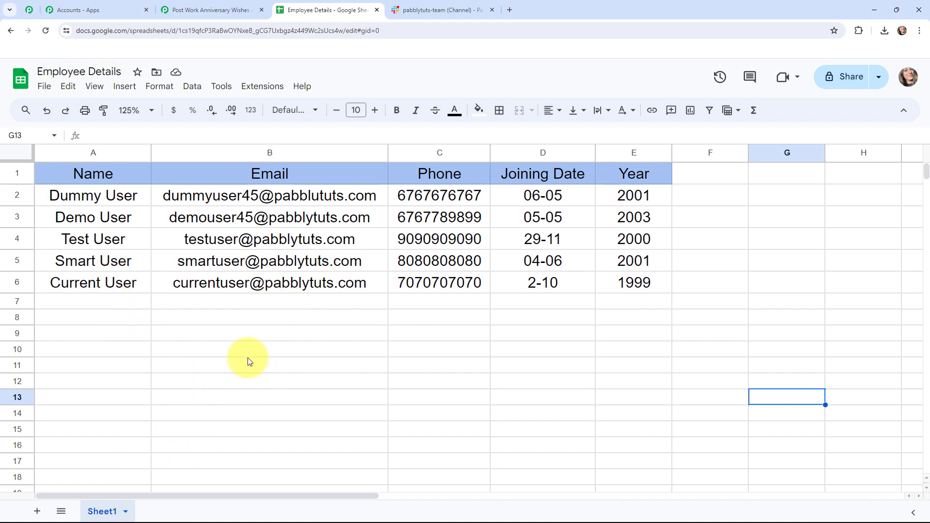
left_click(206, 8)
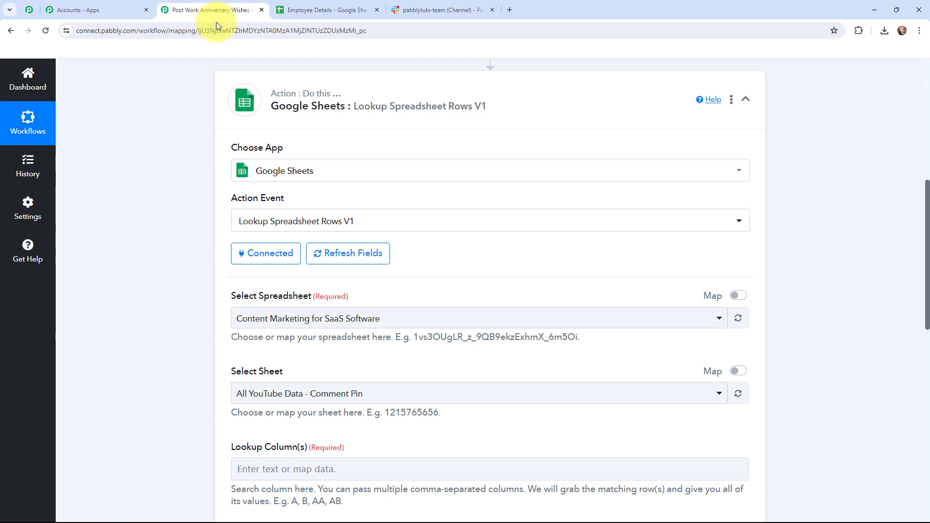
left_click(286, 322)
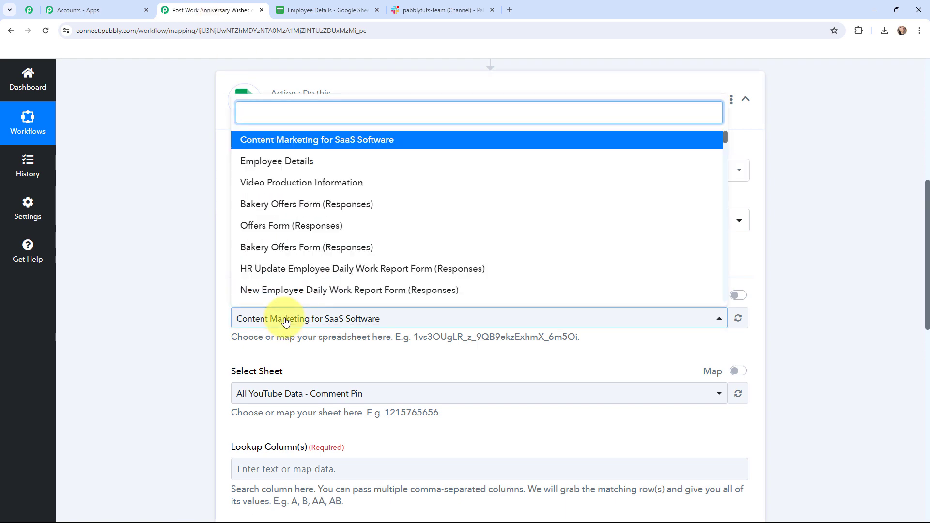
left_click(296, 161)
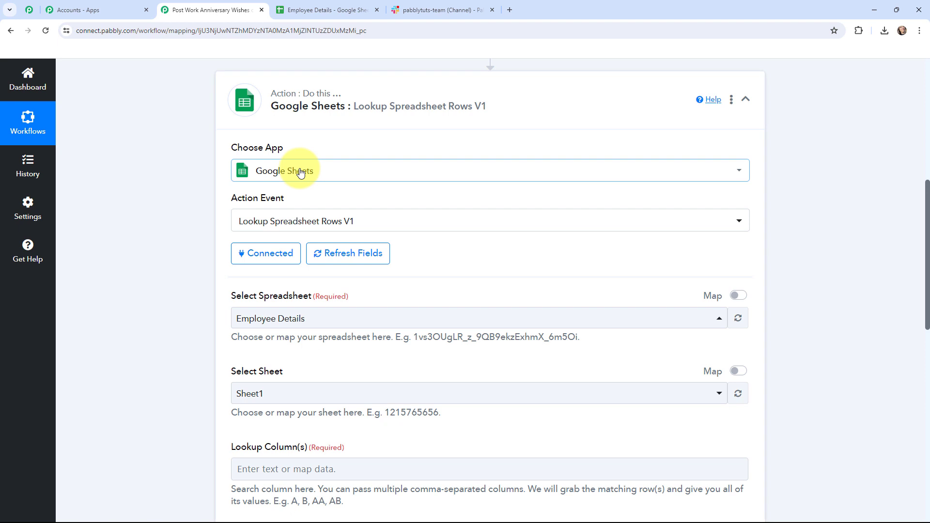
scroll(184, 257, "down", 2)
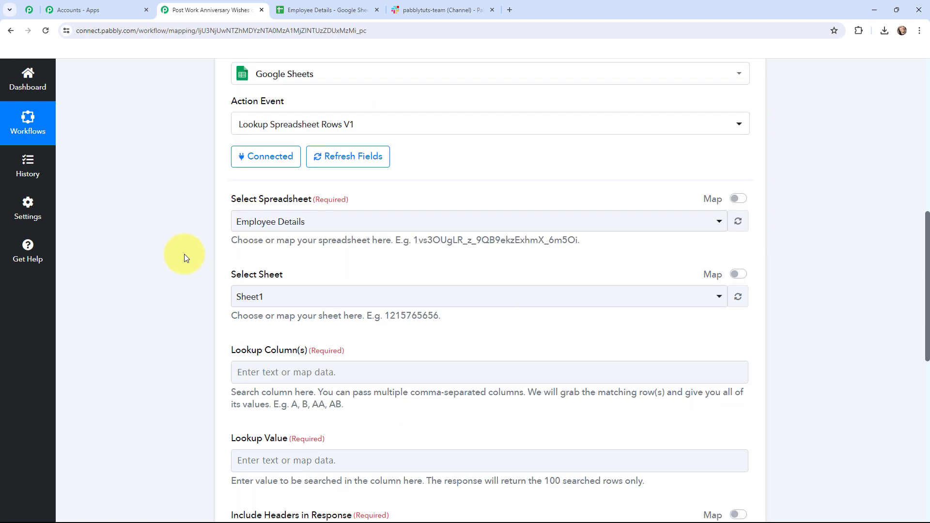
scroll(184, 255, "down", 1)
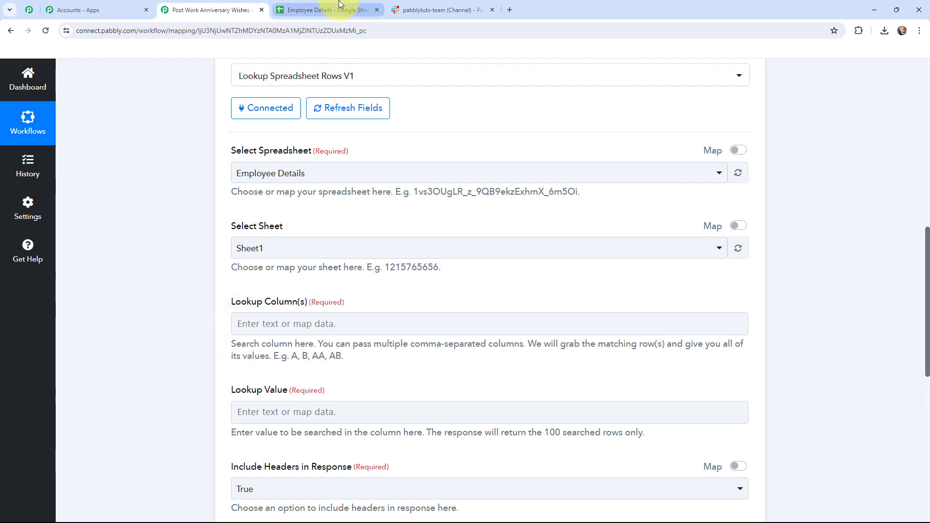
Step: Enter D as the lookup column, confirming in the sheet that it holds Joining Date
left_click(326, 9)
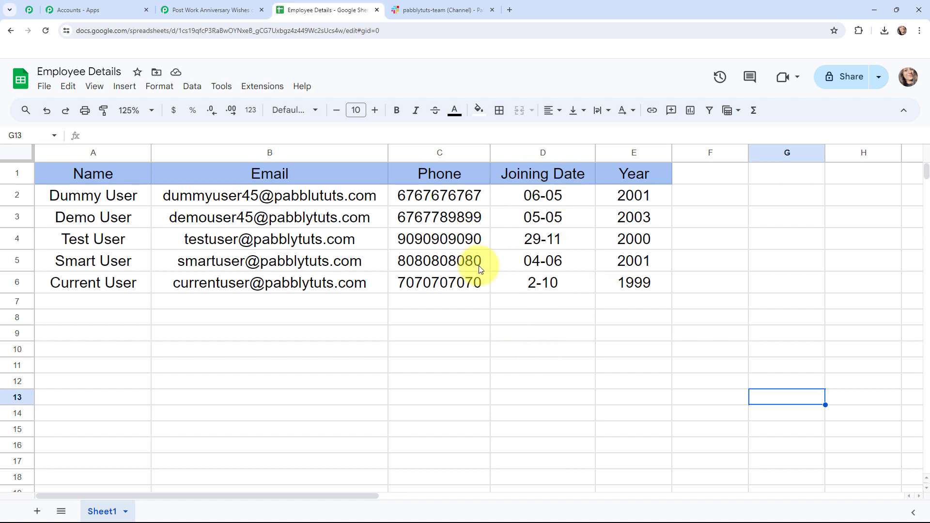
left_click(200, 6)
left_click(266, 324)
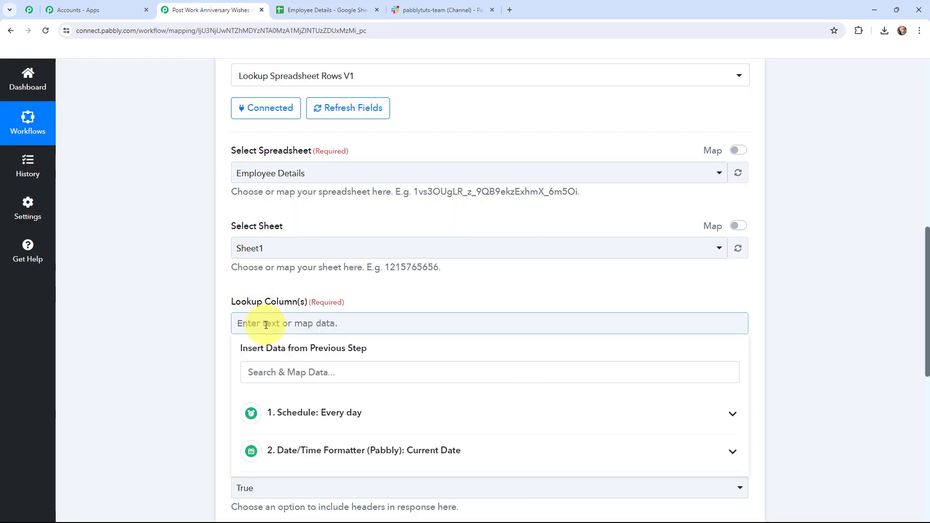
type("D")
left_click(177, 296)
scroll(176, 295, "down", 2)
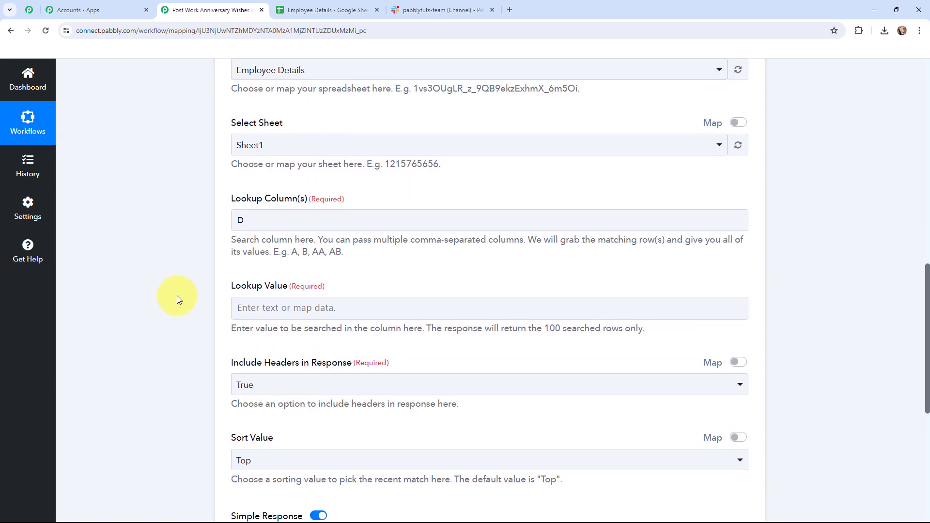
scroll(176, 295, "down", 1)
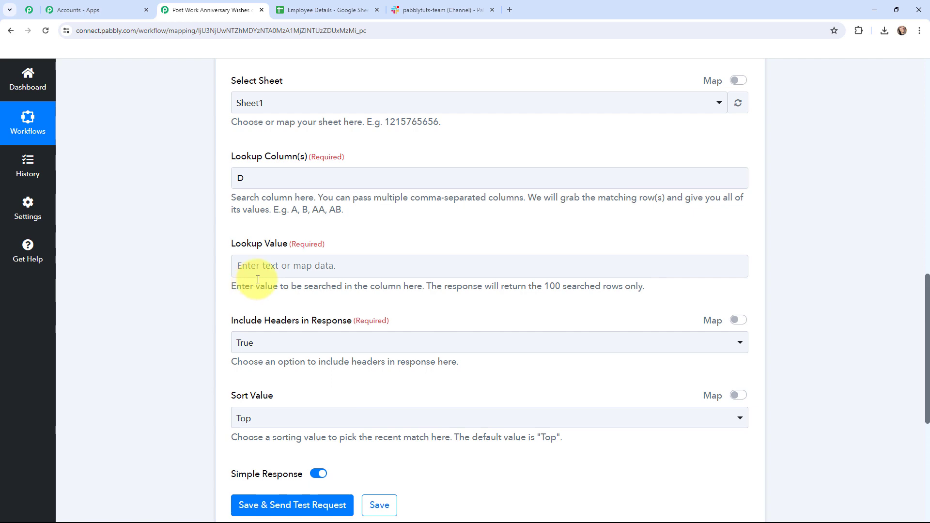
left_click(339, 9)
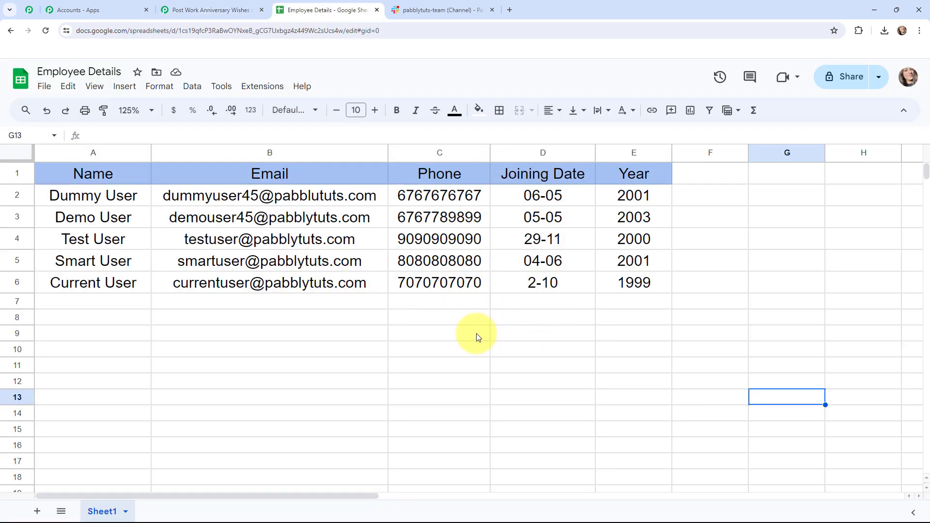
left_click(189, 8)
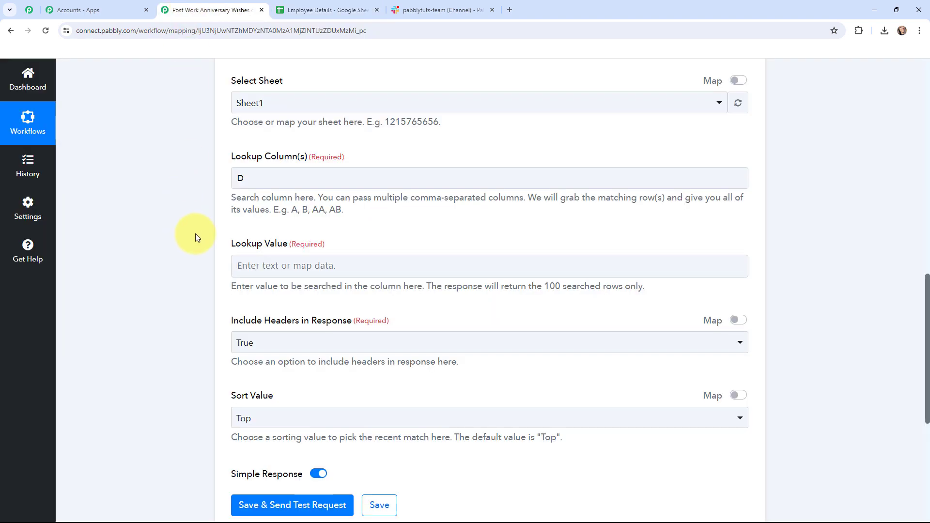
scroll(199, 235, "up", 10)
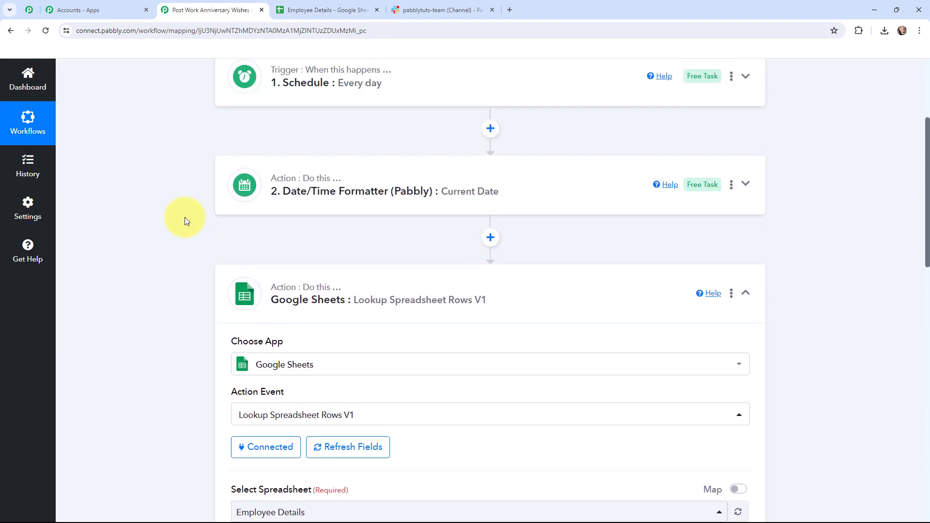
scroll(192, 236, "down", 10)
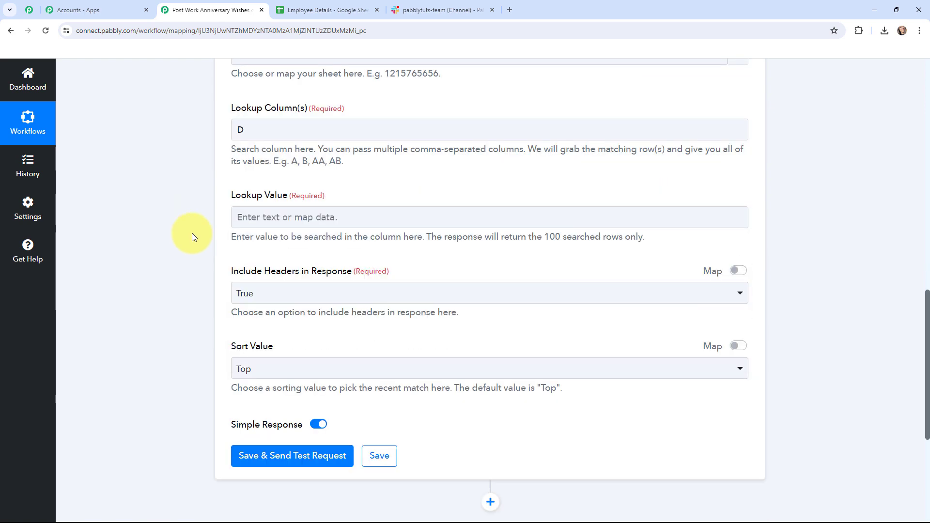
scroll(192, 236, "up", 10)
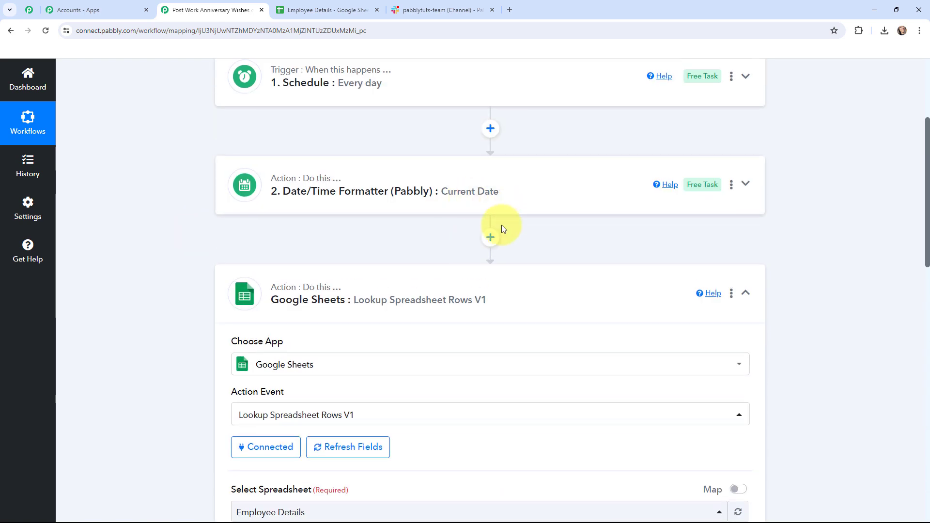
Step: Insert a Text Formatter by Pabbly step with the Split Text event and connect it
left_click(490, 237)
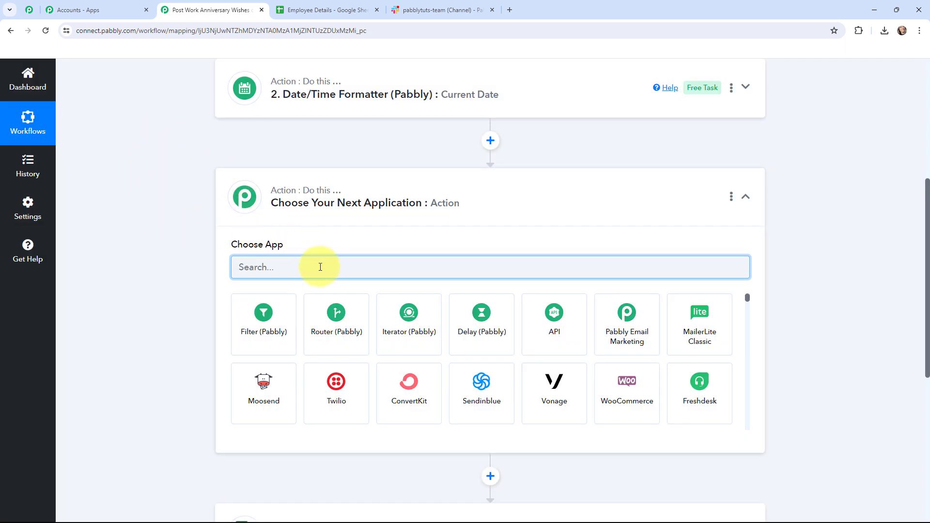
type("TEXT")
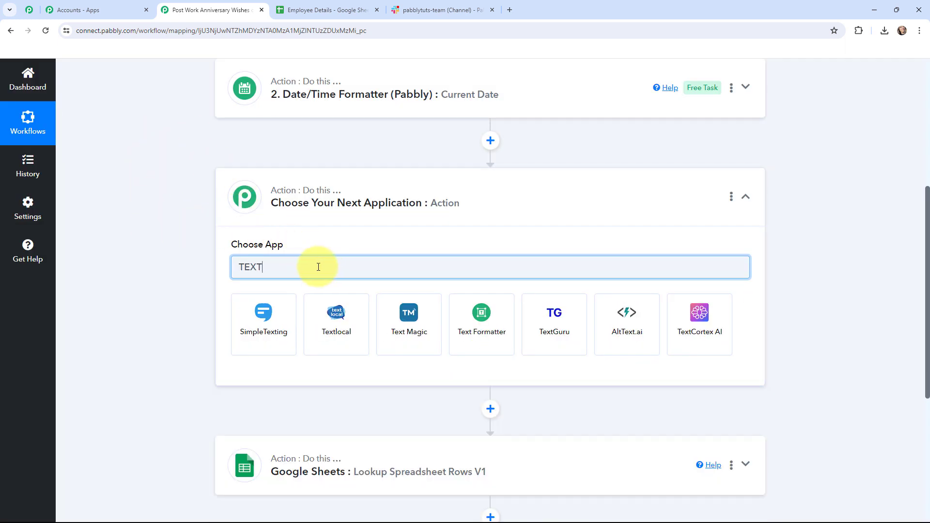
left_click(481, 322)
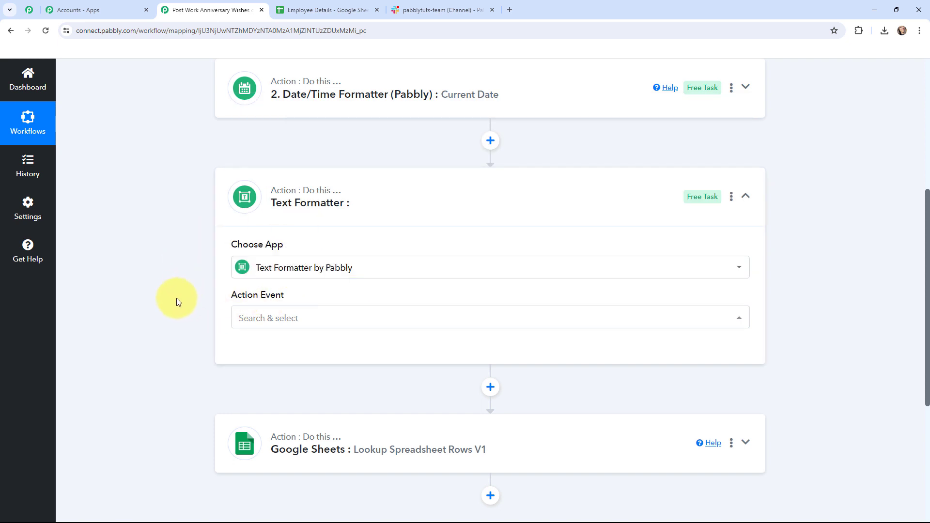
left_click(274, 318)
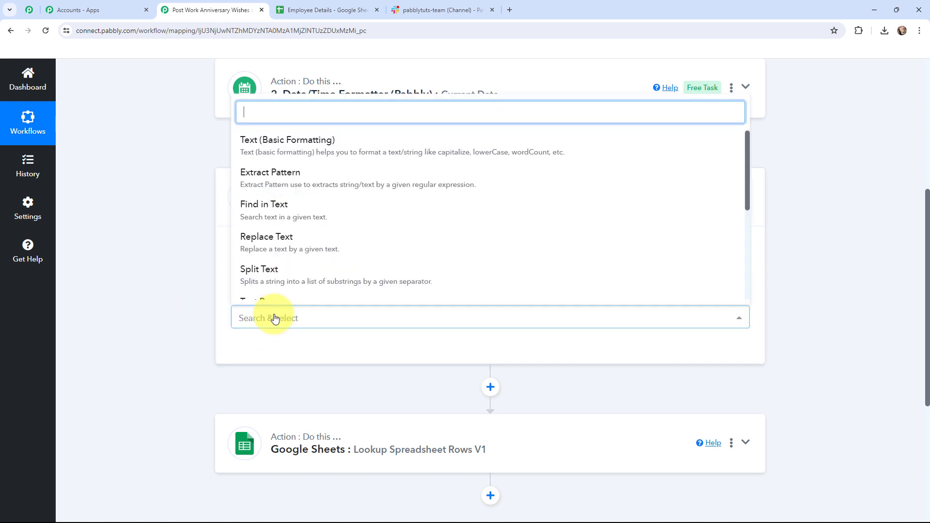
left_click(268, 280)
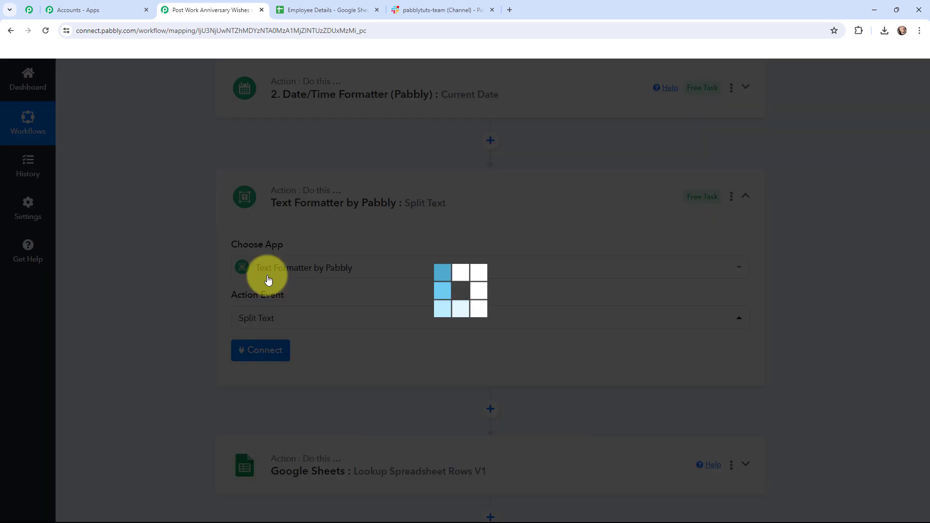
left_click(255, 350)
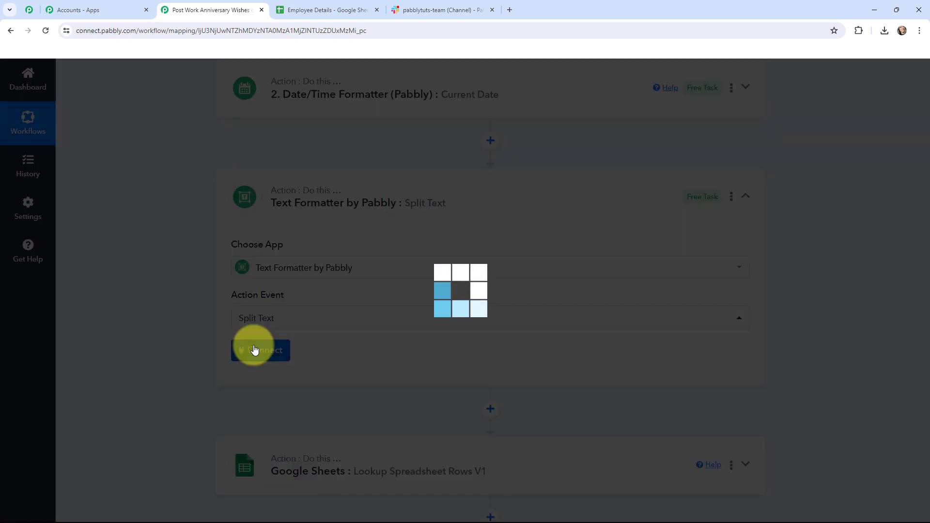
Step: Map the current date step's 2. Result into Split Text's Text to Split field
scroll(188, 318, "down", 3)
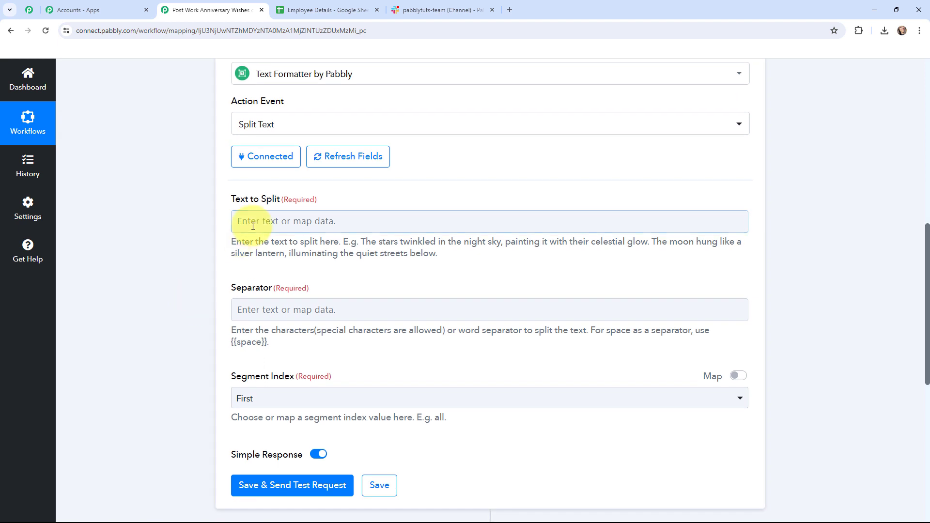
left_click(249, 220)
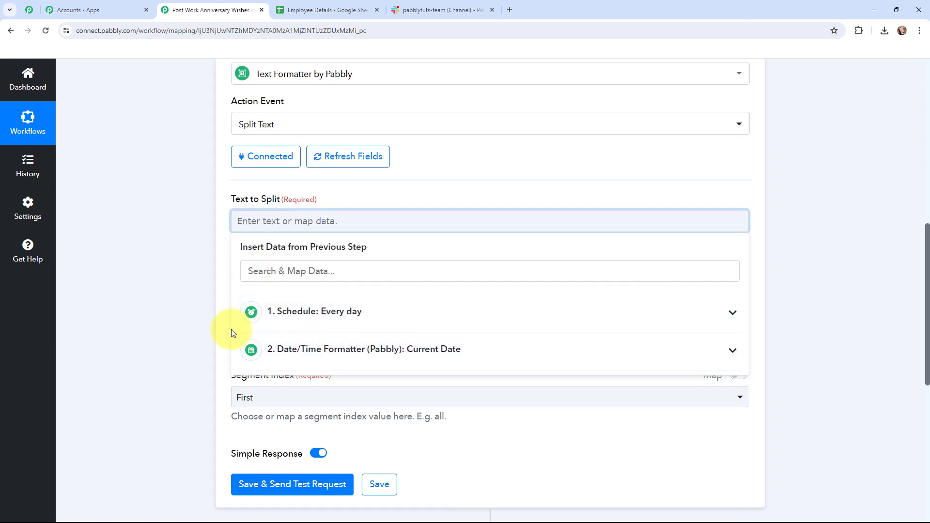
scroll(297, 326, "down", 1)
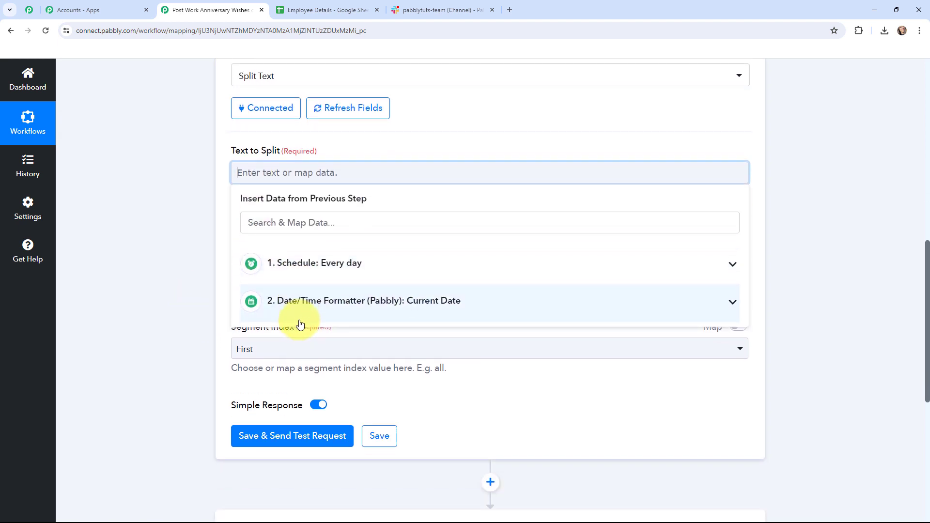
left_click(398, 304)
left_click(353, 357)
Step: Use '-' as the separator, return All segments, and send the test request
left_click(273, 267)
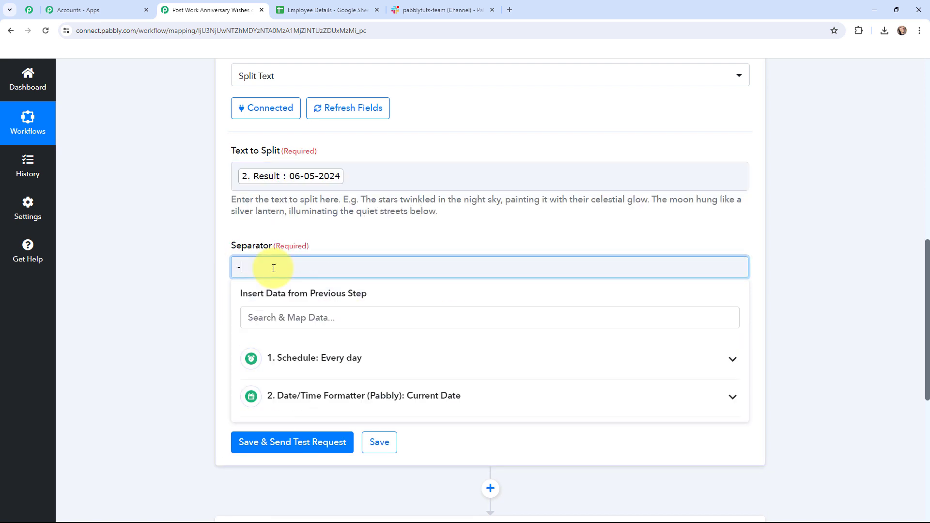
left_click(202, 291)
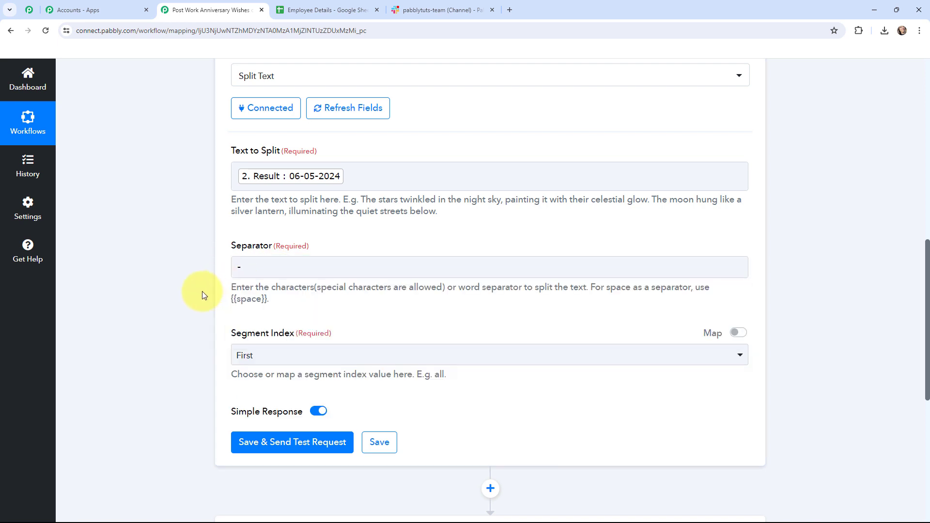
left_click(271, 356)
scroll(265, 463, "down", 1)
scroll(264, 462, "down", 1)
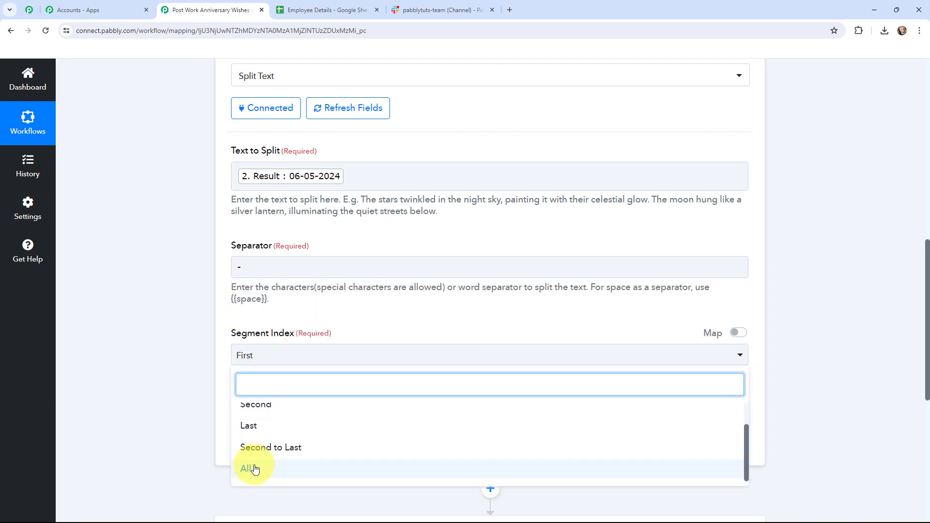
left_click(251, 467)
scroll(148, 309, "down", 1)
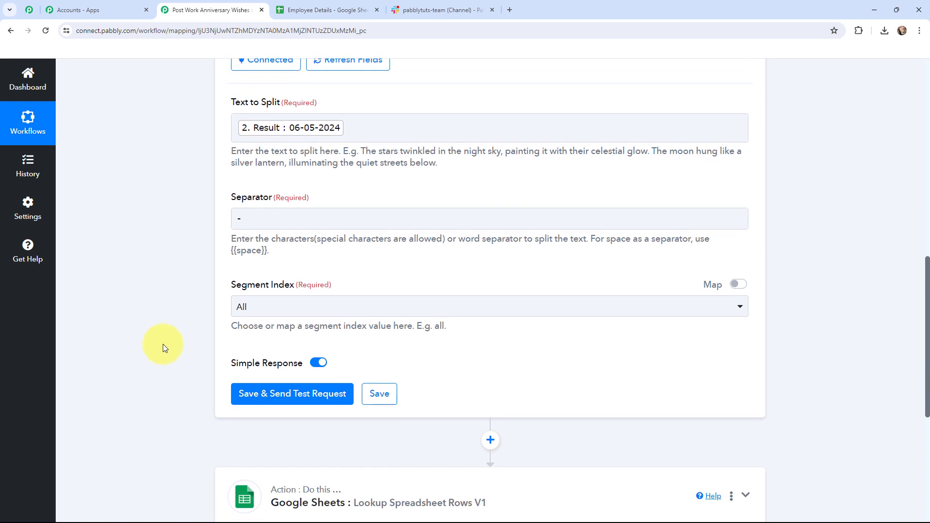
left_click(269, 394)
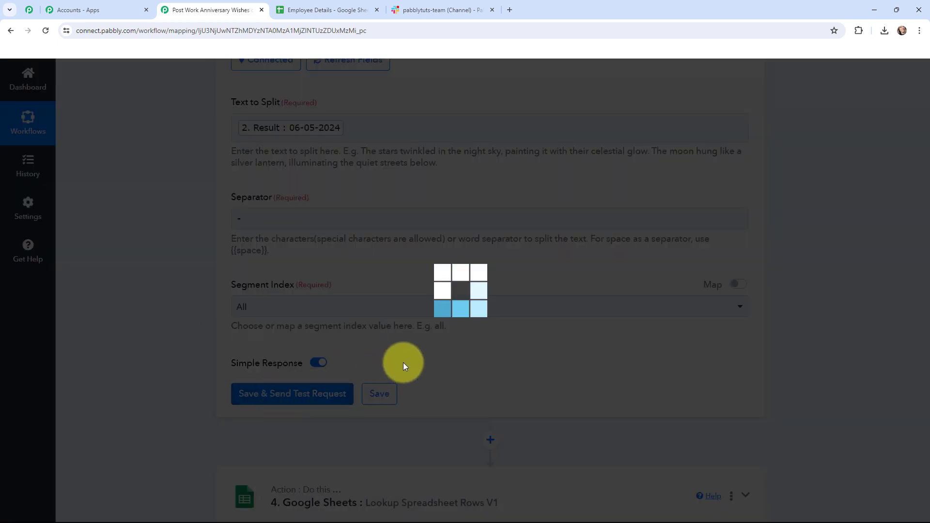
Step: Check that the split returned 06, 05 and 2024 as Results 0, 1 and 2
scroll(464, 285, "down", 3)
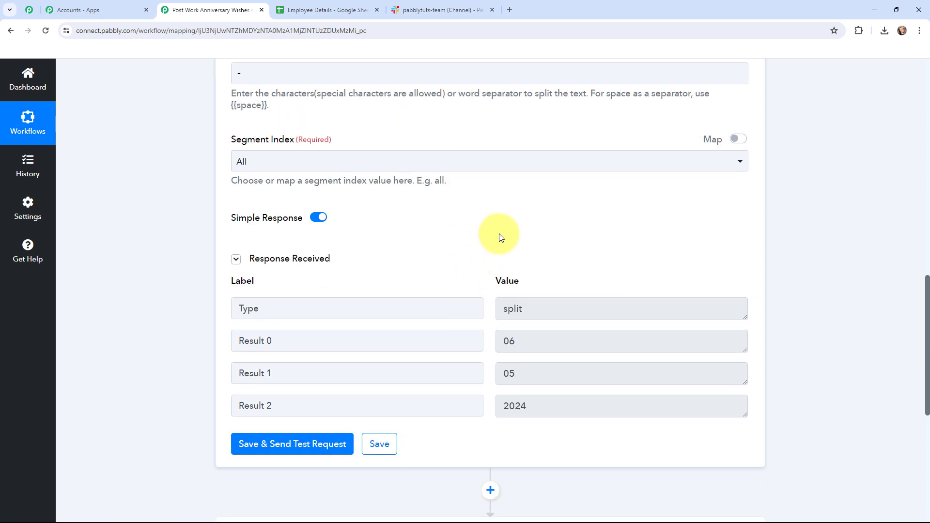
scroll(506, 297, "down", 1)
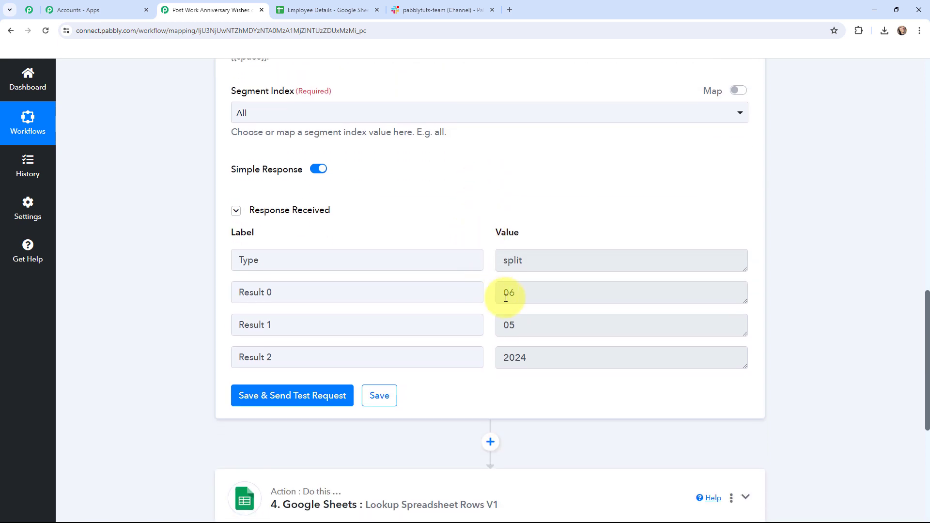
left_click_drag(504, 292, 529, 291)
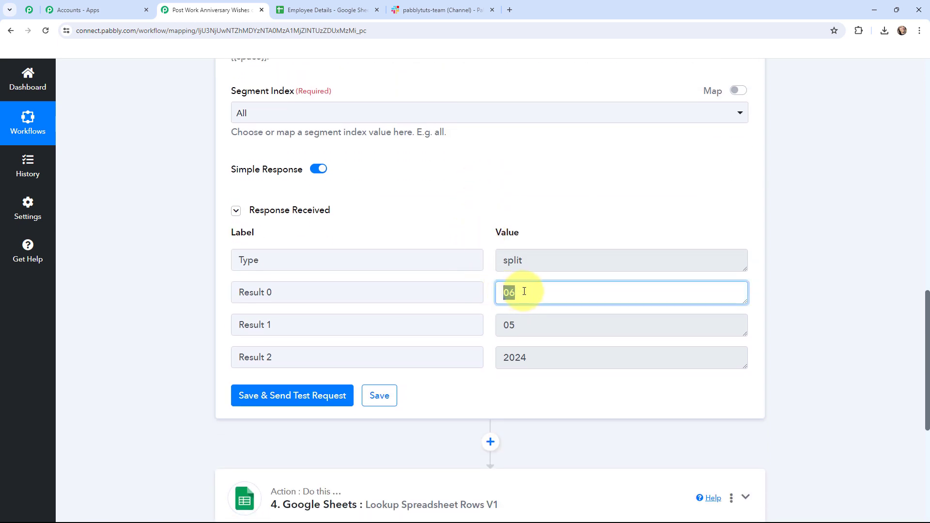
left_click(523, 326)
double_click(523, 327)
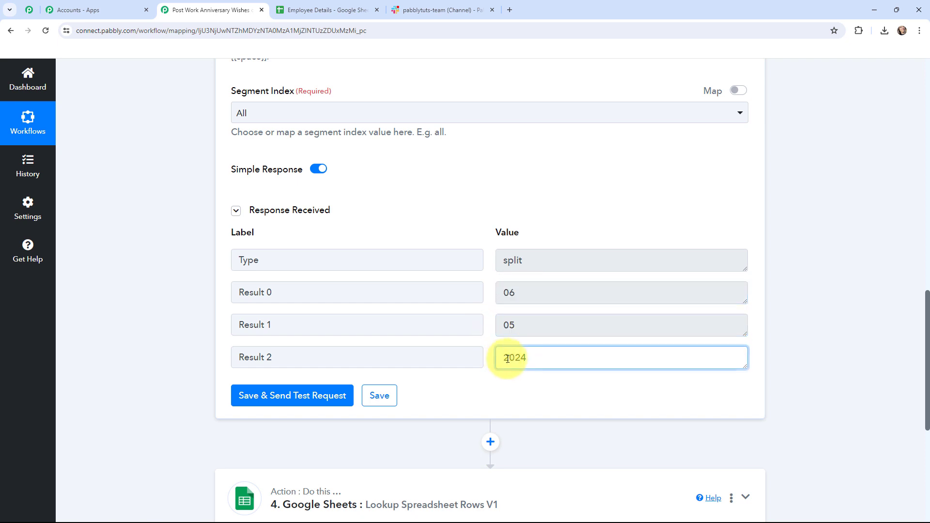
double_click(510, 357)
scroll(196, 213, "down", 10)
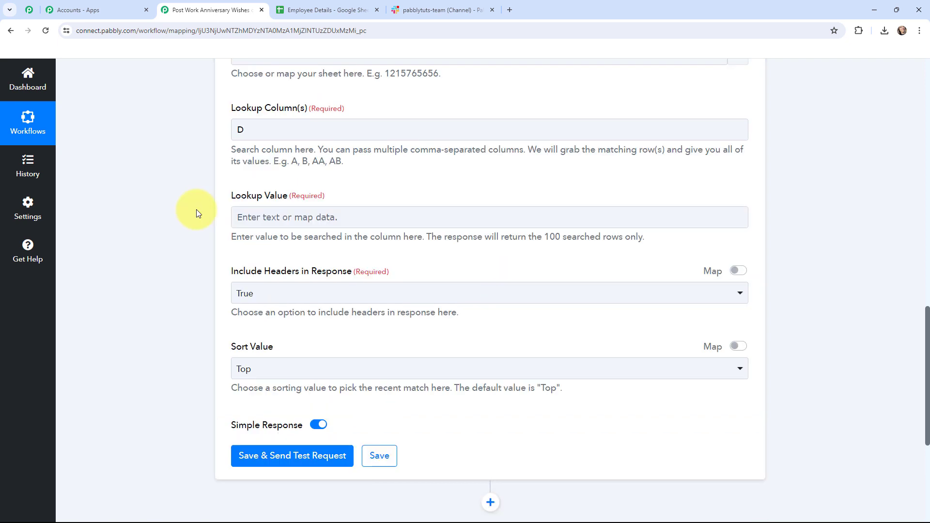
left_click(266, 216)
Step: Set the lookup value to Split Text's Result 0, a hyphen, then Result 1
left_click(333, 385)
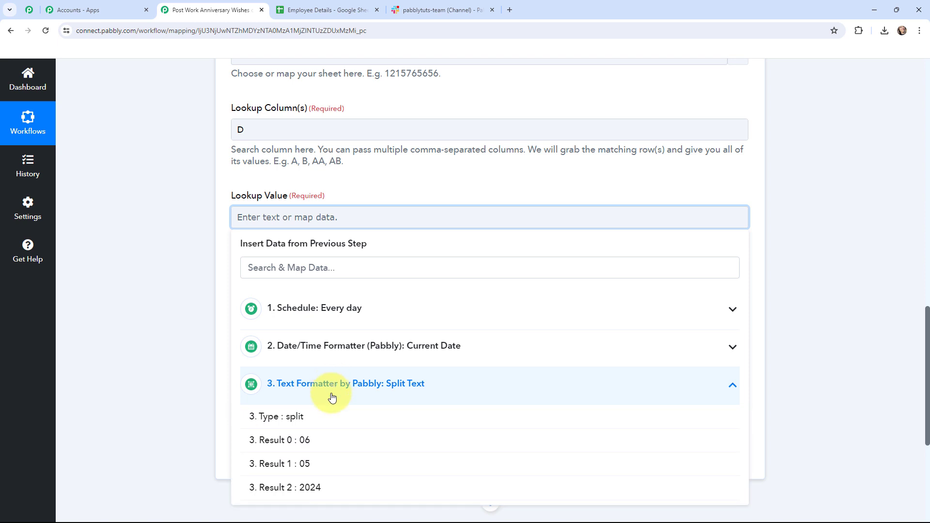
left_click(325, 440)
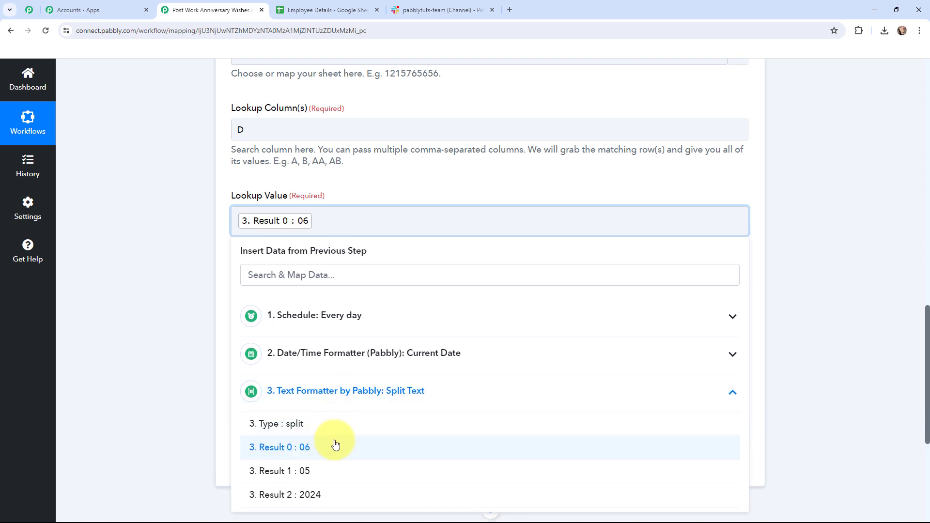
left_click(312, 470)
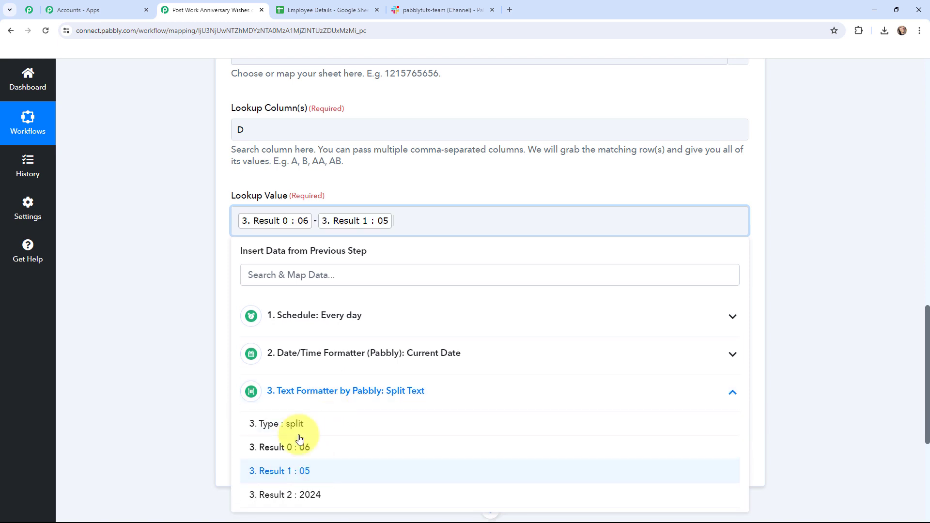
left_click(152, 303)
Step: Test the lookup, then retest with Simple Response off to read the raw result
scroll(152, 303, "down", 2)
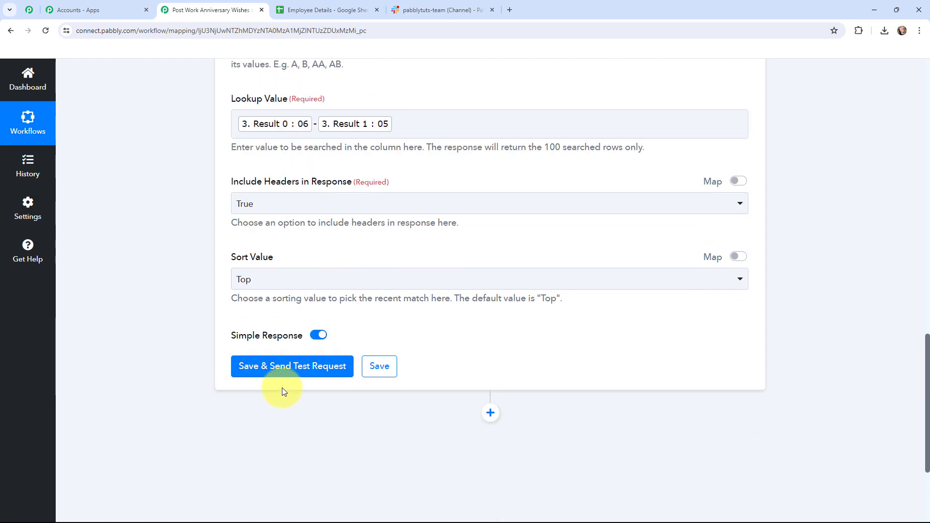
left_click(290, 368)
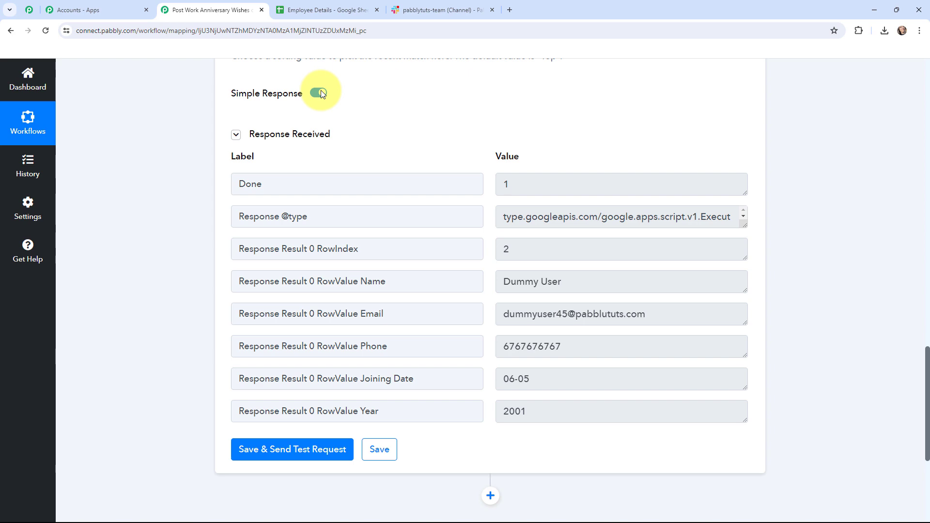
scroll(319, 145, "up", 2)
scroll(179, 227, "down", 5)
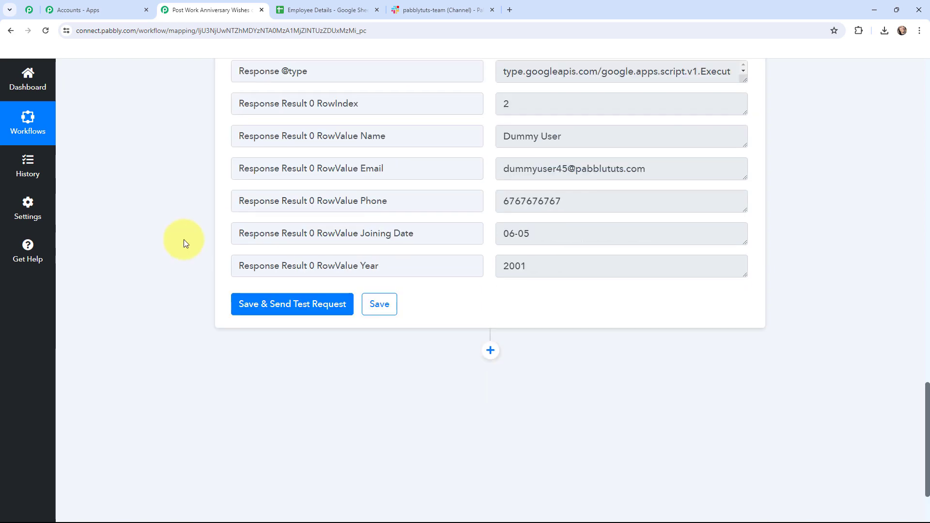
left_click(276, 305)
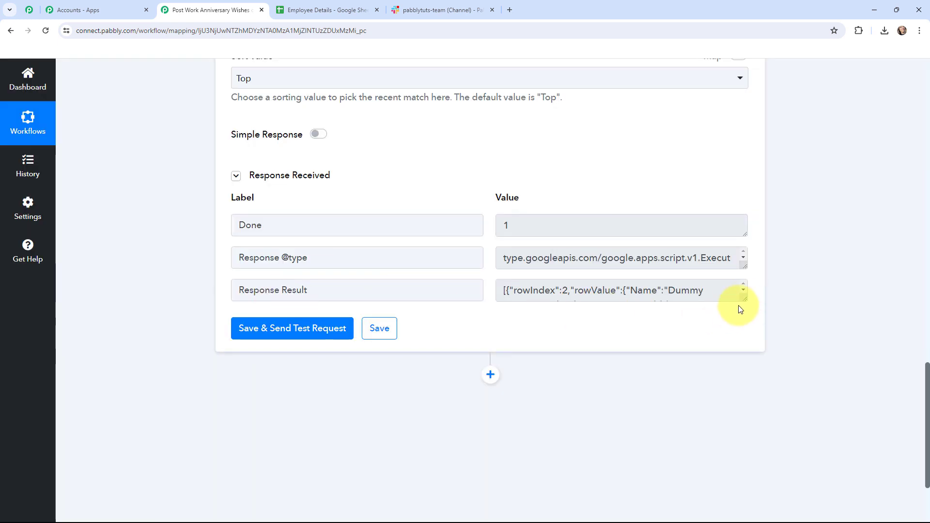
mouse_move(745, 299)
left_mouse_down()
mouse_move(735, 417)
mouse_move(738, 300)
left_mouse_up()
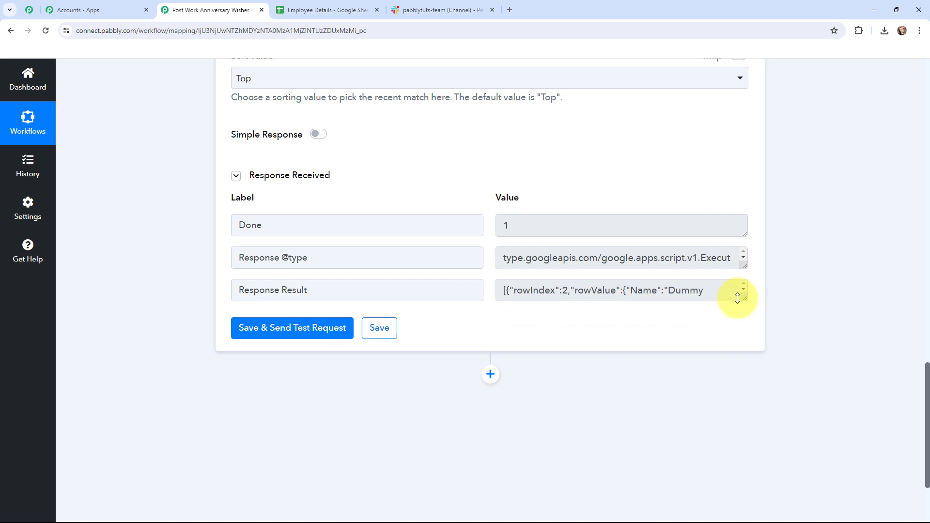
Step: Add an Iterator (Pabbly) Process Arrays step over 4. Response Result and test it
left_click(492, 376)
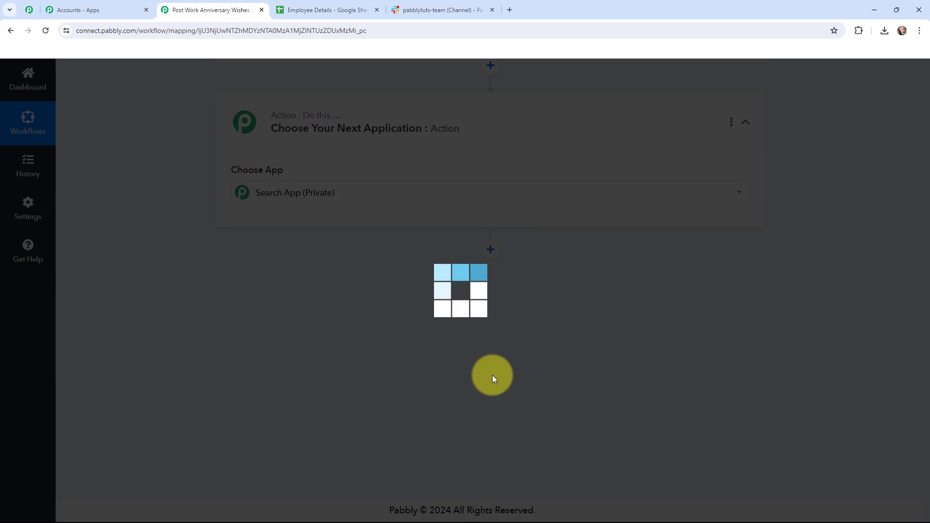
type("IT")
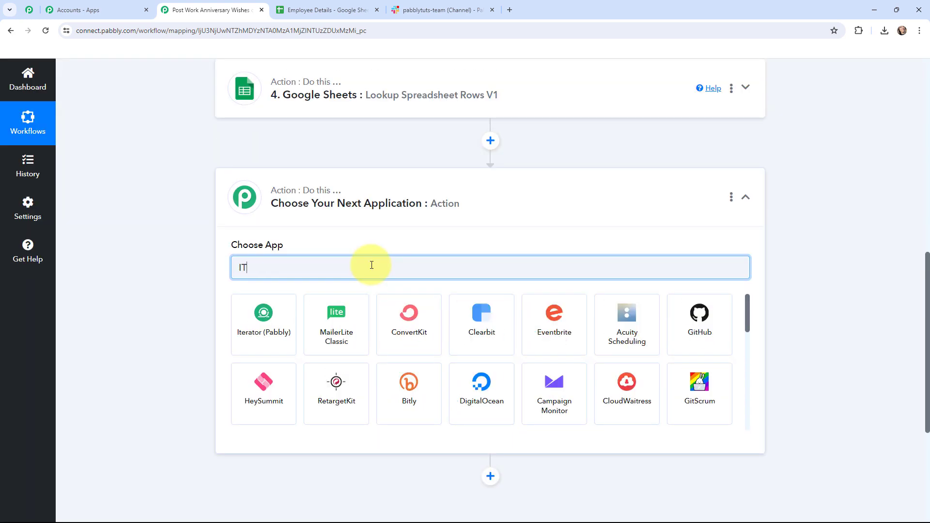
left_click(261, 325)
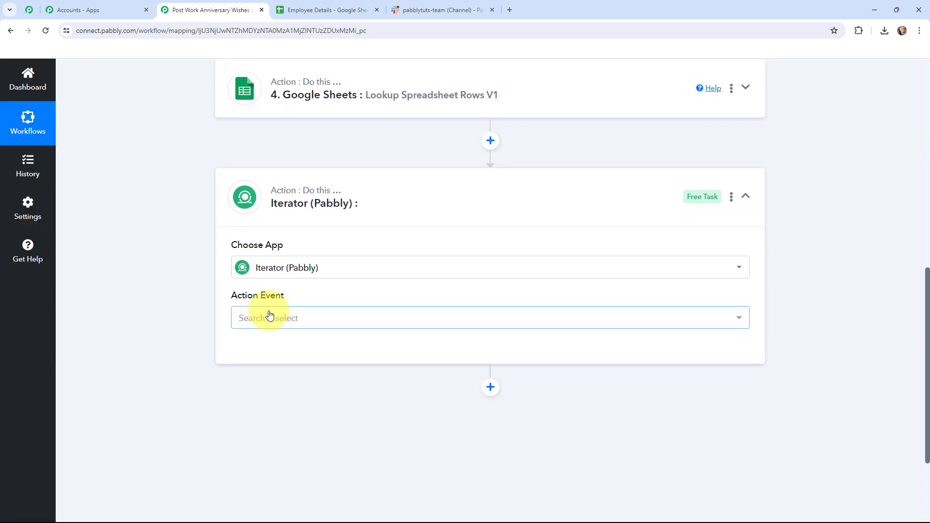
left_click(270, 316)
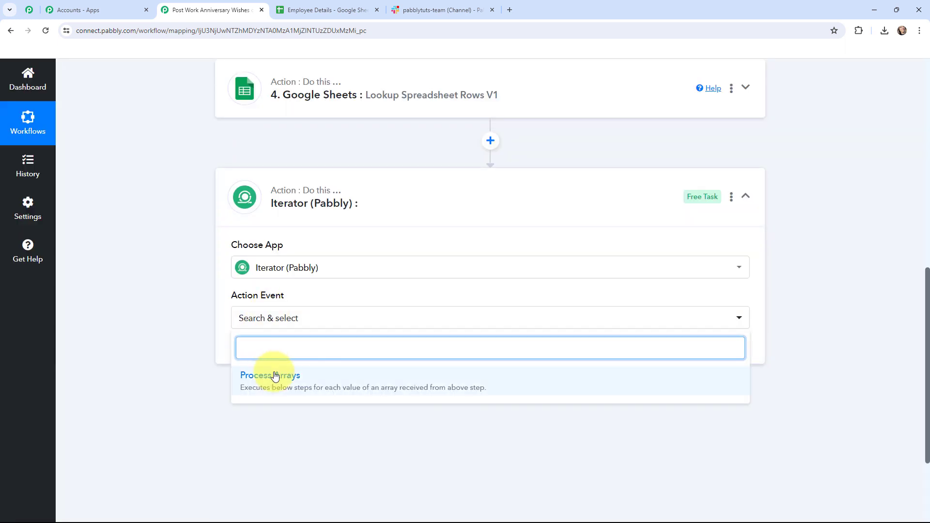
left_click(271, 376)
left_click(260, 348)
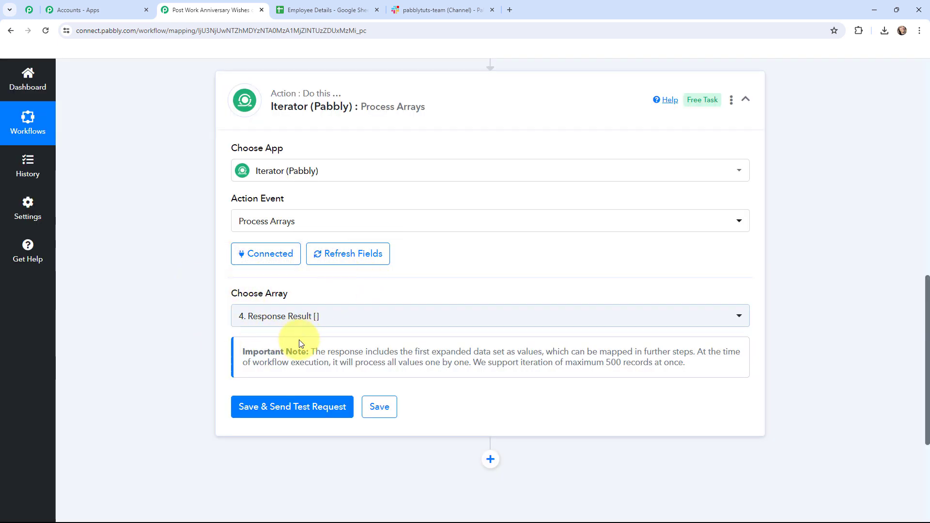
left_click(284, 409)
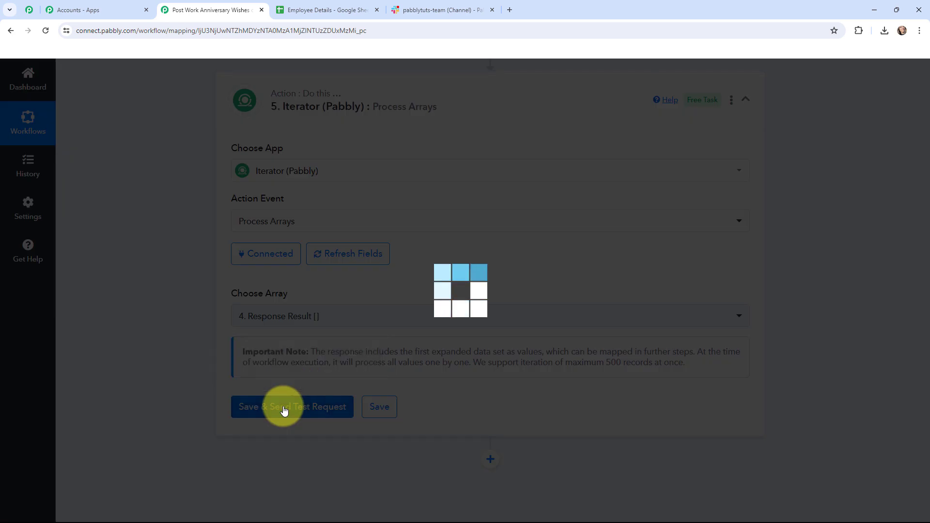
scroll(505, 370, "down", 4)
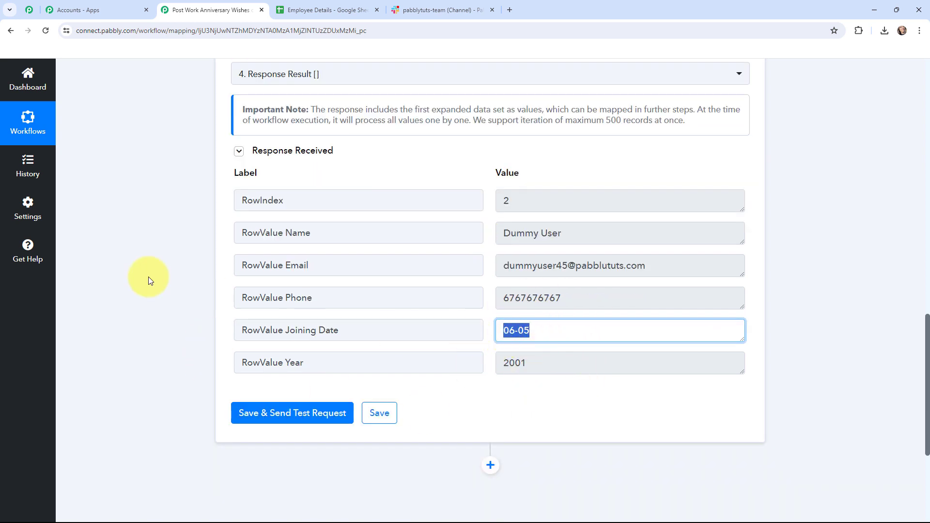
Step: Confirm the Date/Time Formatter step's test result reads 06-05-2024
scroll(164, 275, "up", 15)
scroll(167, 280, "down", 3)
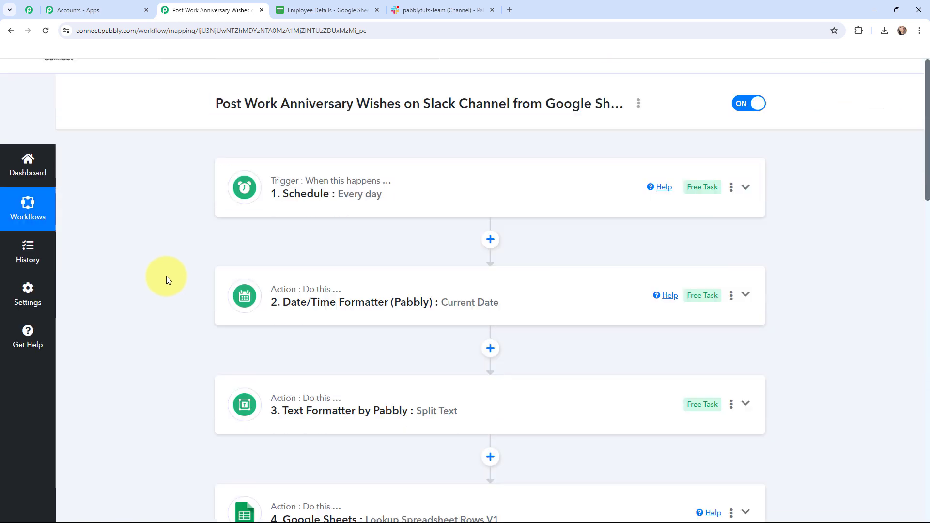
left_click(342, 225)
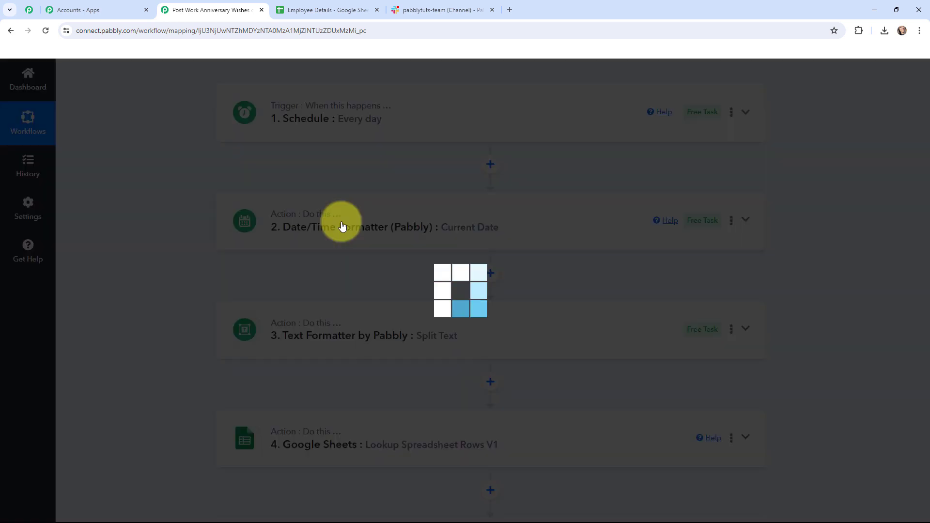
scroll(421, 276, "down", 3)
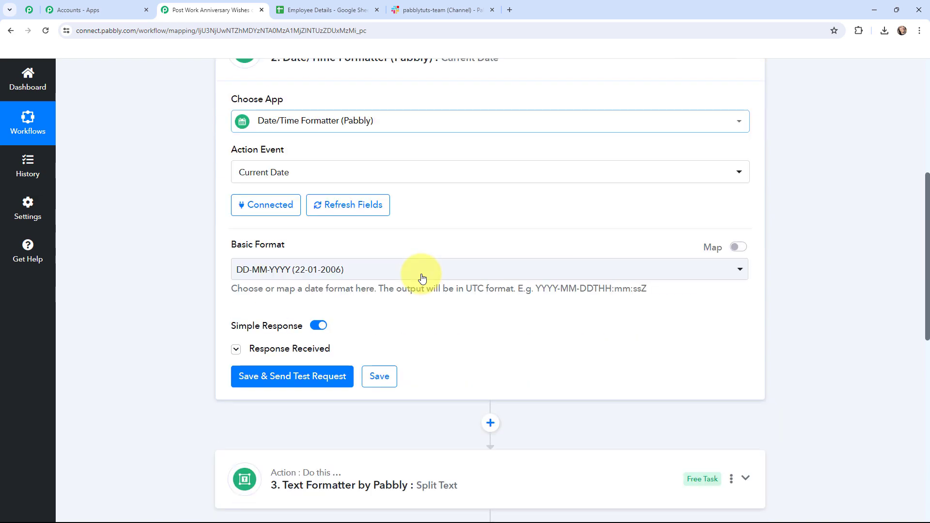
left_click(236, 348)
scroll(498, 354, "down", 1)
scroll(498, 355, "down", 1)
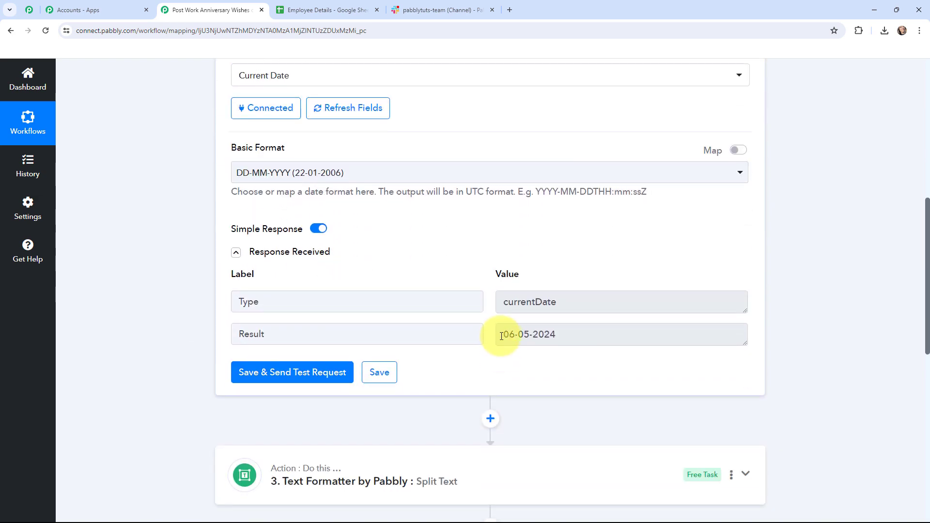
left_click(504, 334)
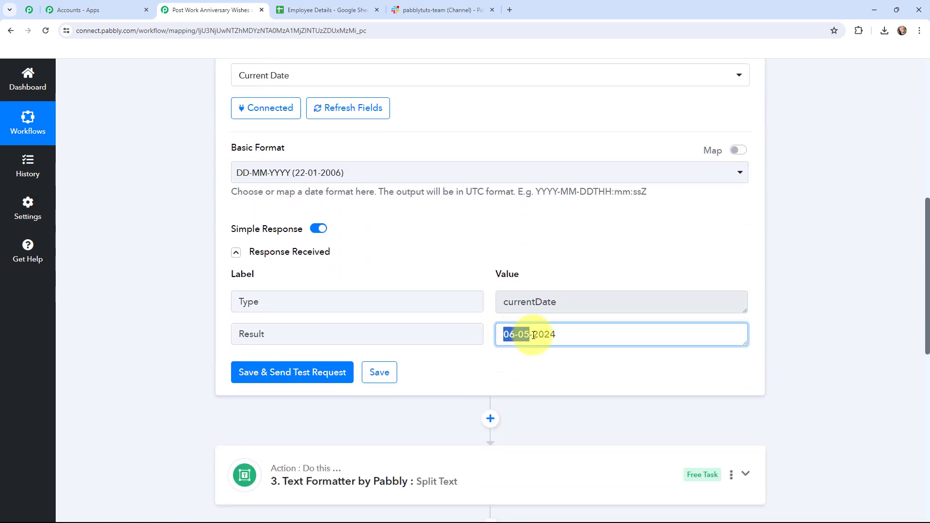
left_click_drag(533, 335, 543, 332)
Step: Review the Iterator's received response showing row 2's employee fields
scroll(431, 230, "down", 15)
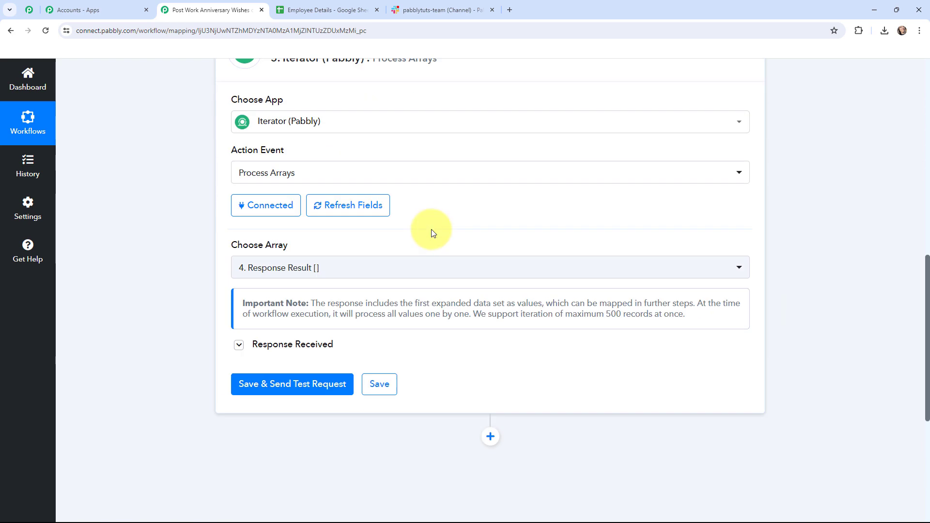
left_click(239, 345)
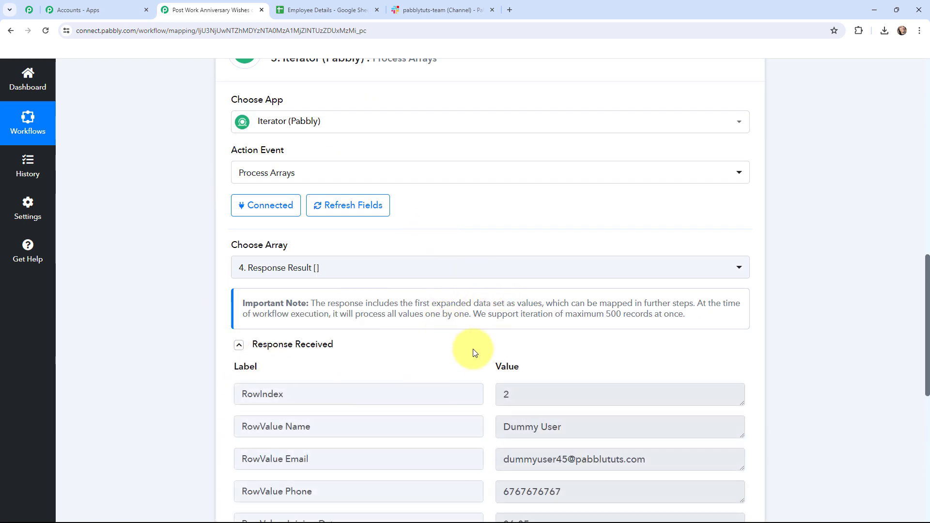
scroll(474, 352, "down", 3)
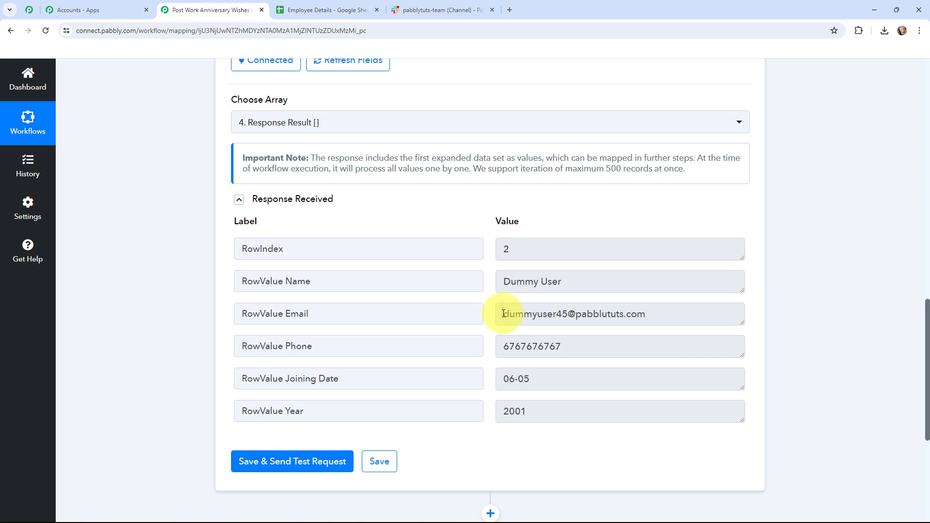
scroll(503, 314, "down", 3)
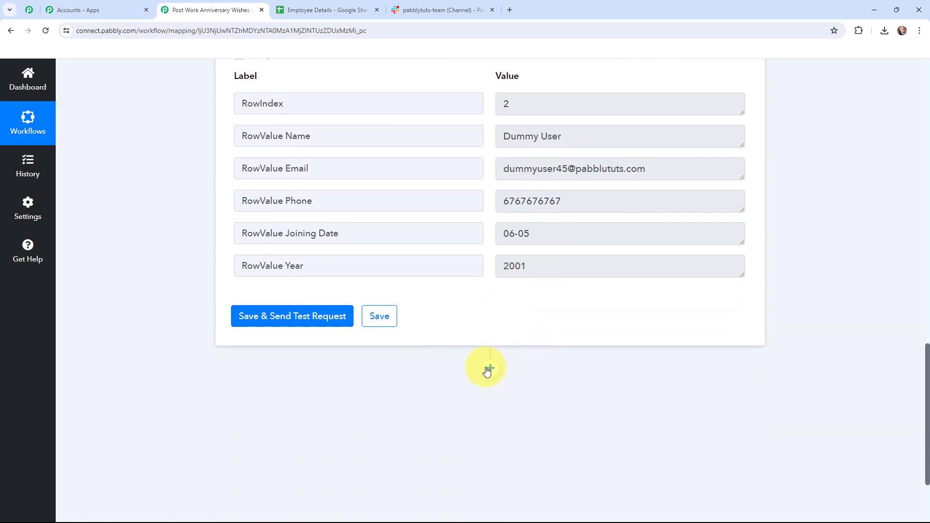
Step: Add a Slack step with the Search User by Email action after the Iterator
left_click(490, 370)
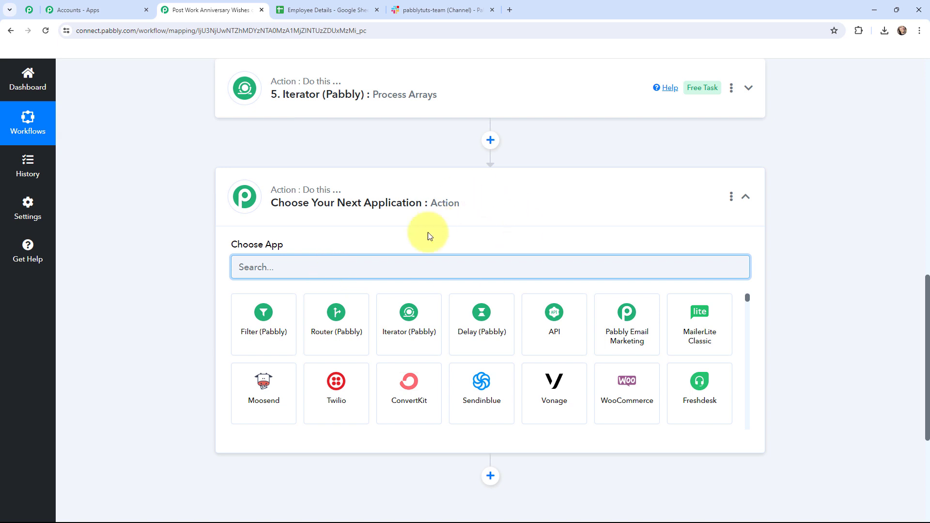
type("SLACK")
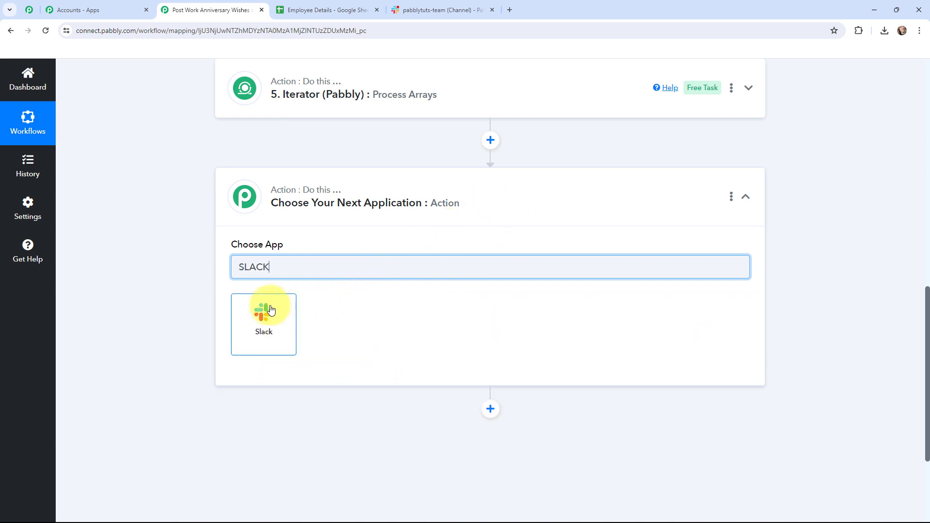
left_click(266, 311)
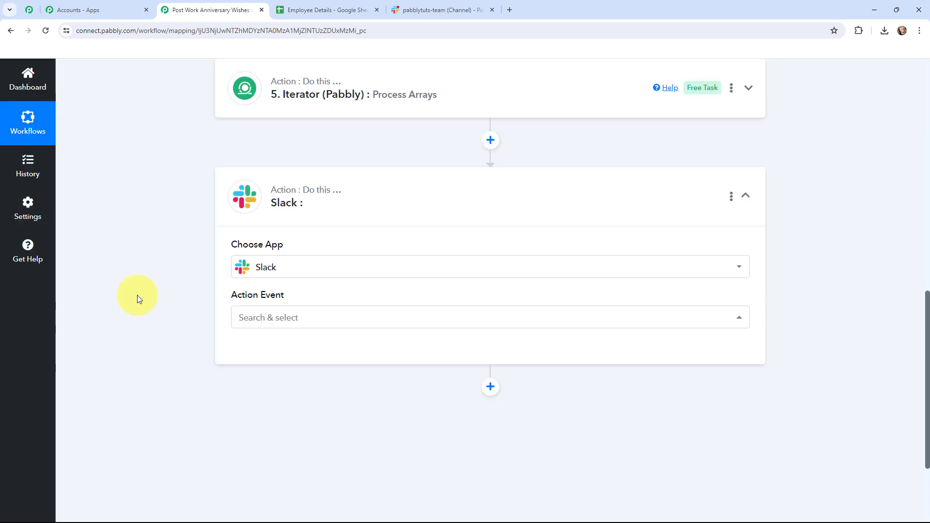
left_click(255, 317)
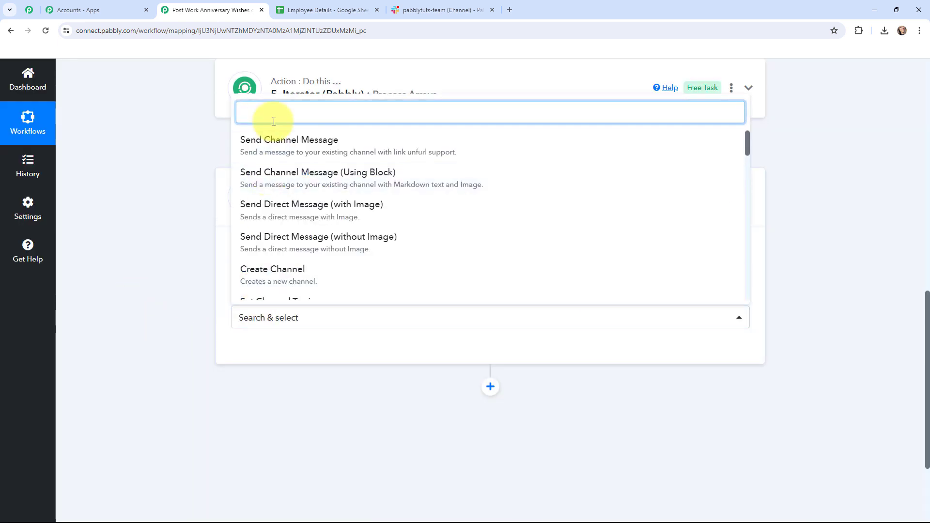
type("SEA")
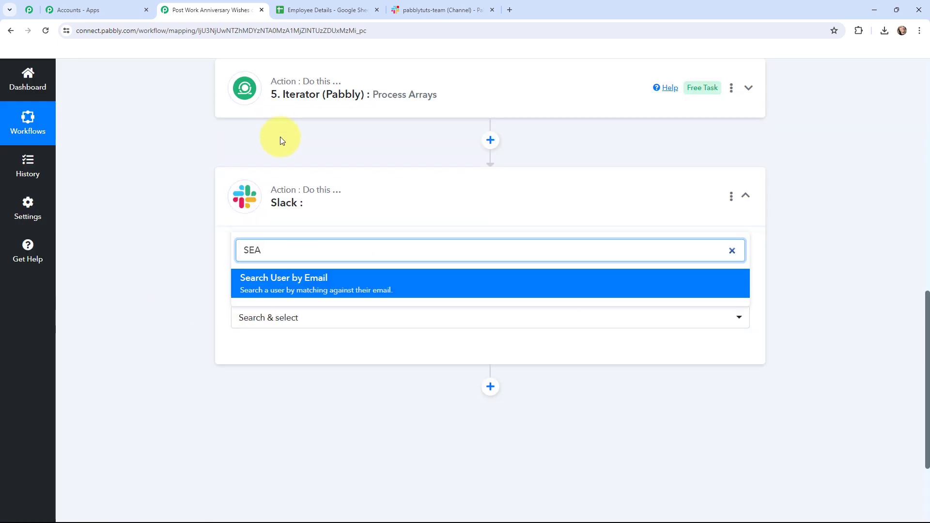
left_click(312, 289)
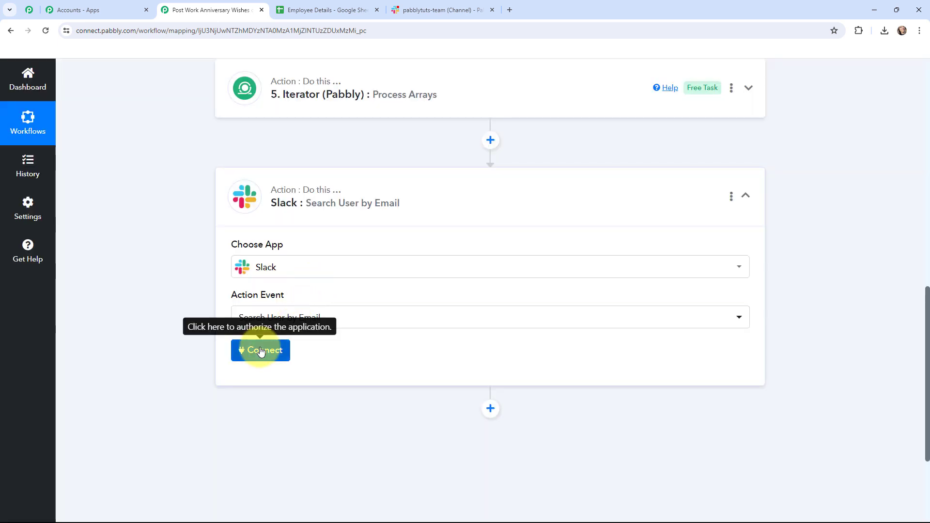
Step: Authorise a new Slack connection with the user token type
left_click(257, 349)
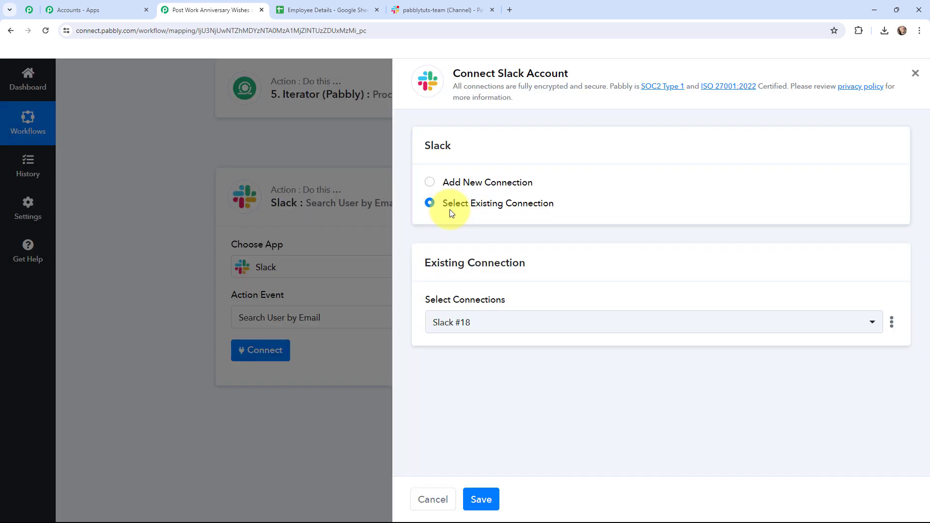
left_click(428, 183)
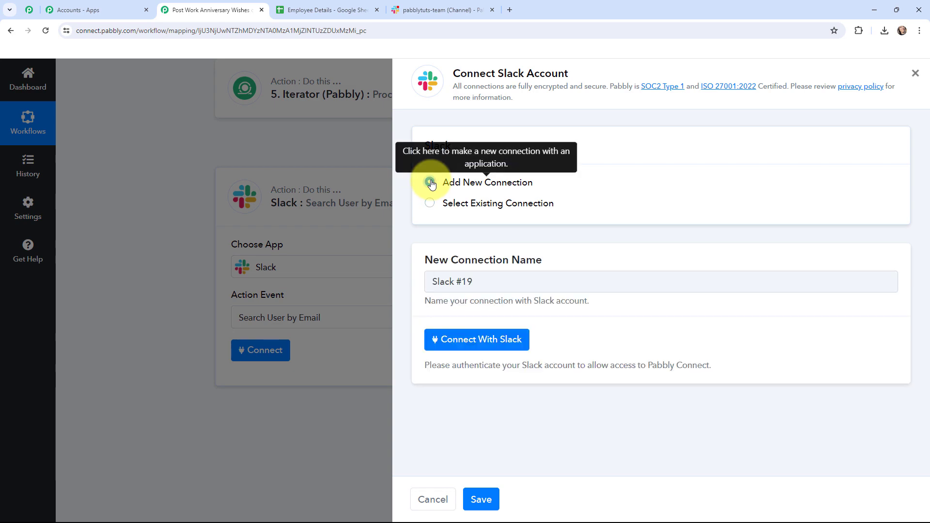
left_click(465, 344)
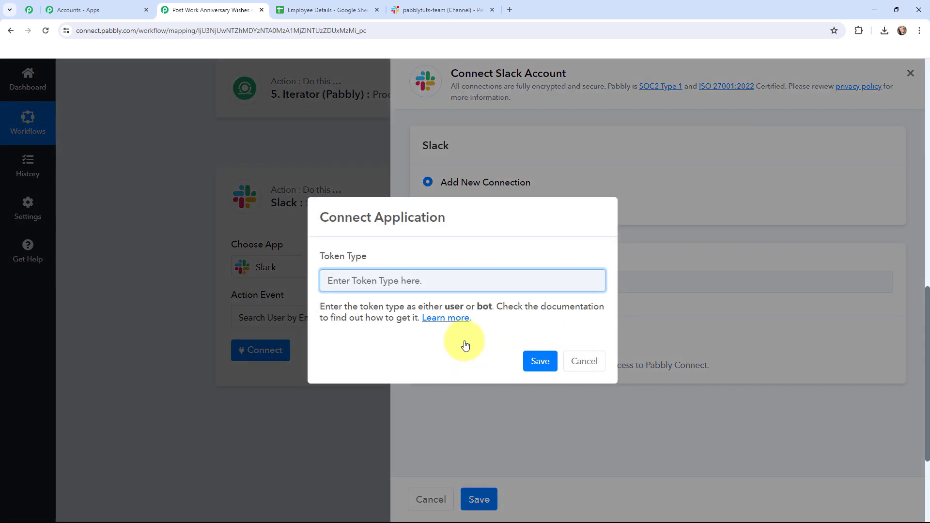
type("USER")
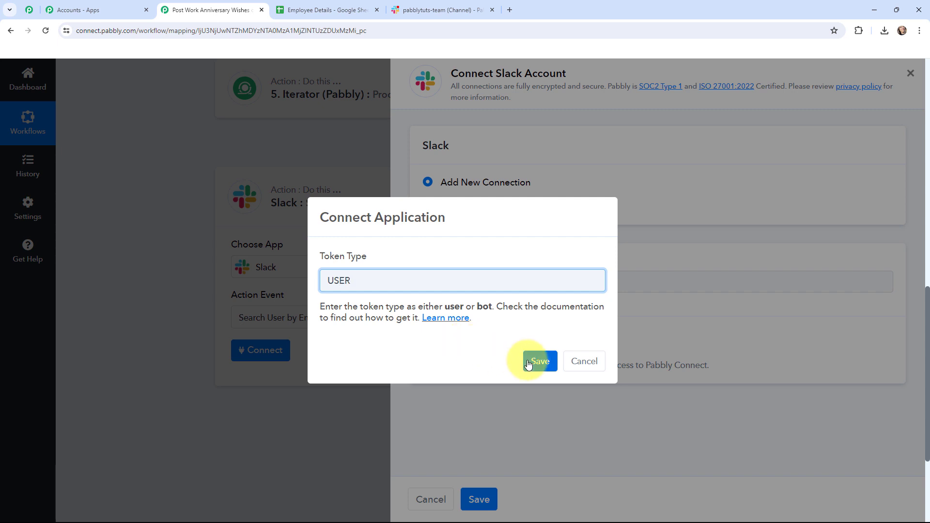
left_click(532, 361)
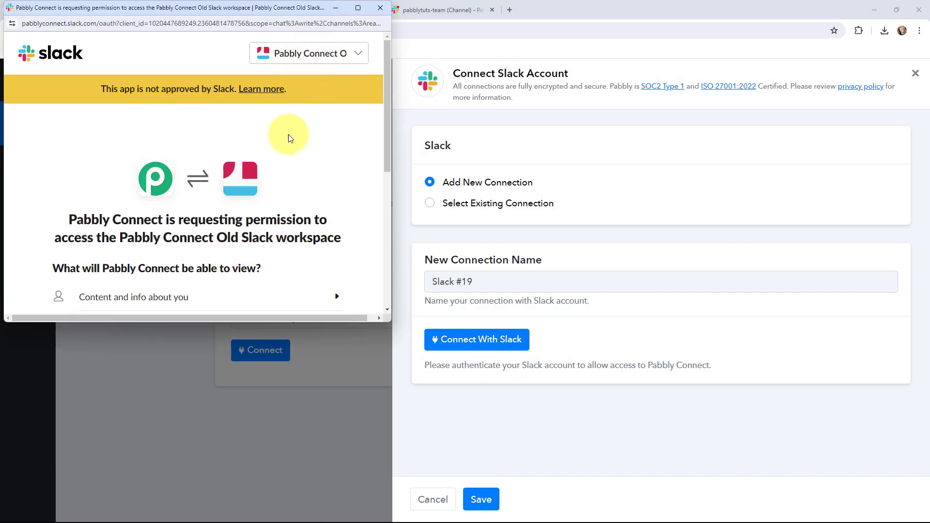
scroll(287, 163, "down", 5)
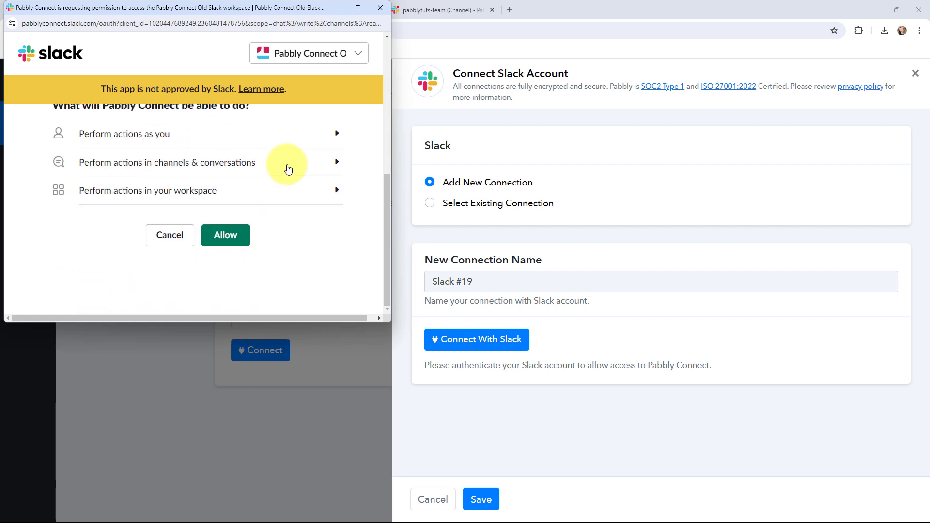
left_click(223, 234)
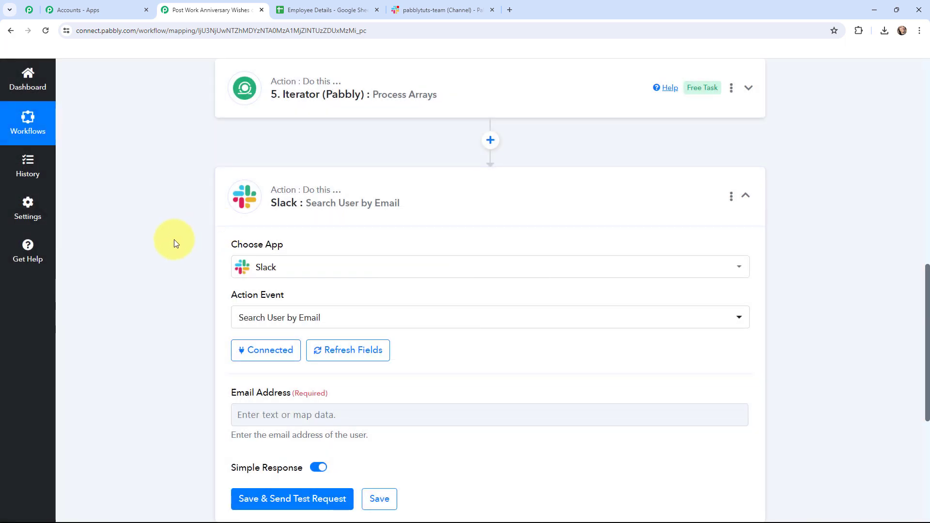
scroll(175, 241, "down", 1)
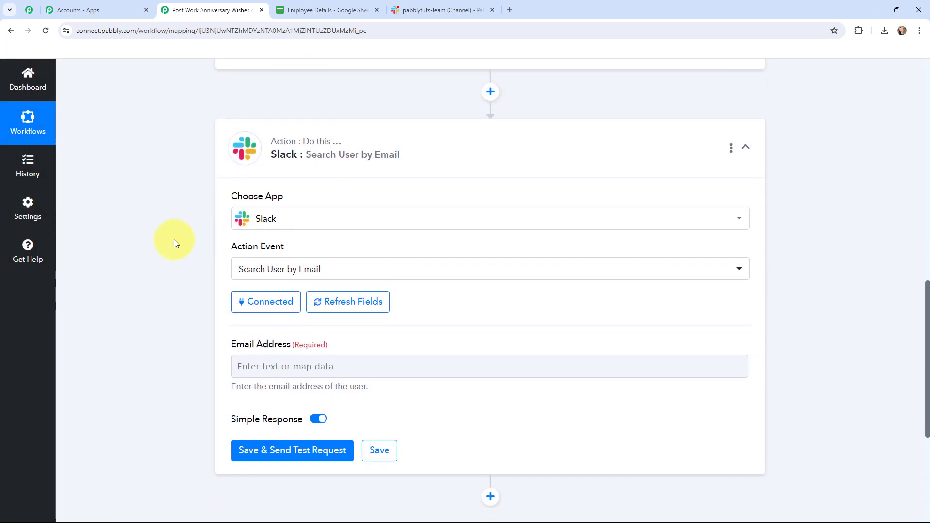
Step: Check the Employee Details sheet and the pabblytuts-team channel's member list
left_click(296, 10)
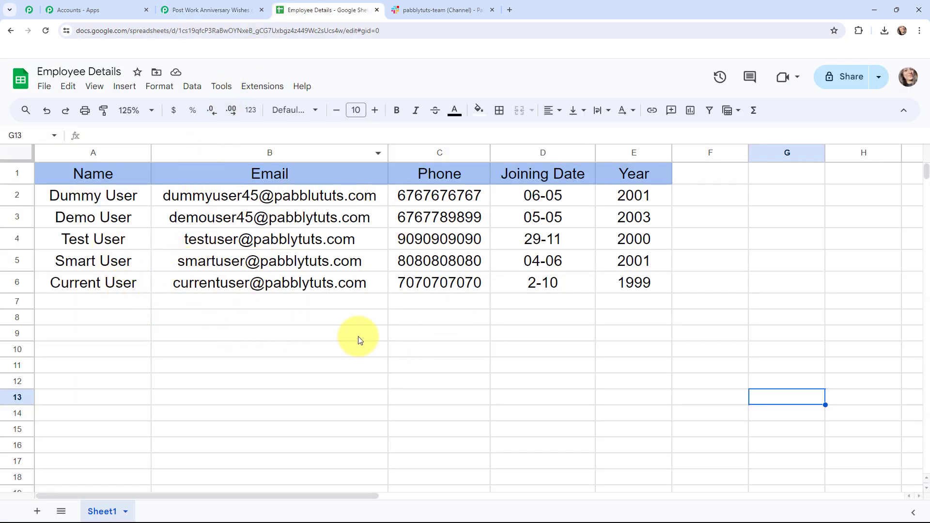
left_click(405, 5)
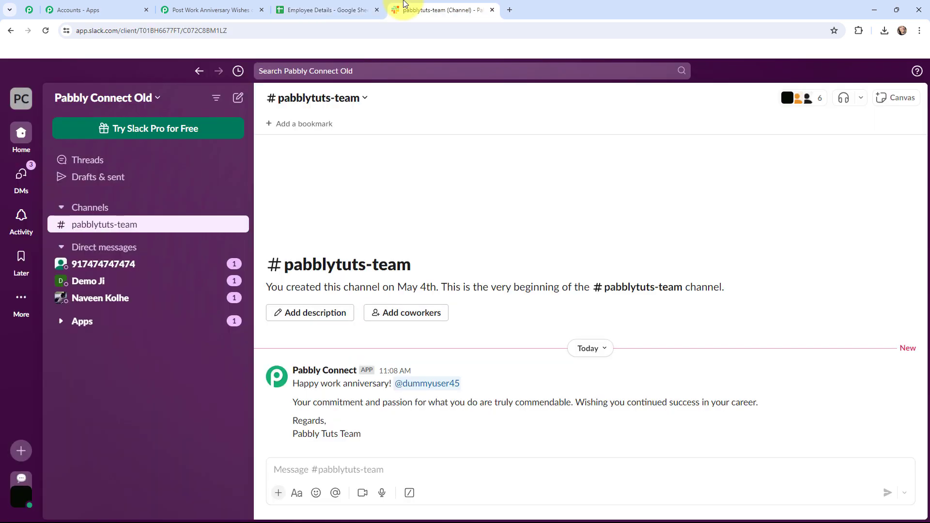
left_click(817, 100)
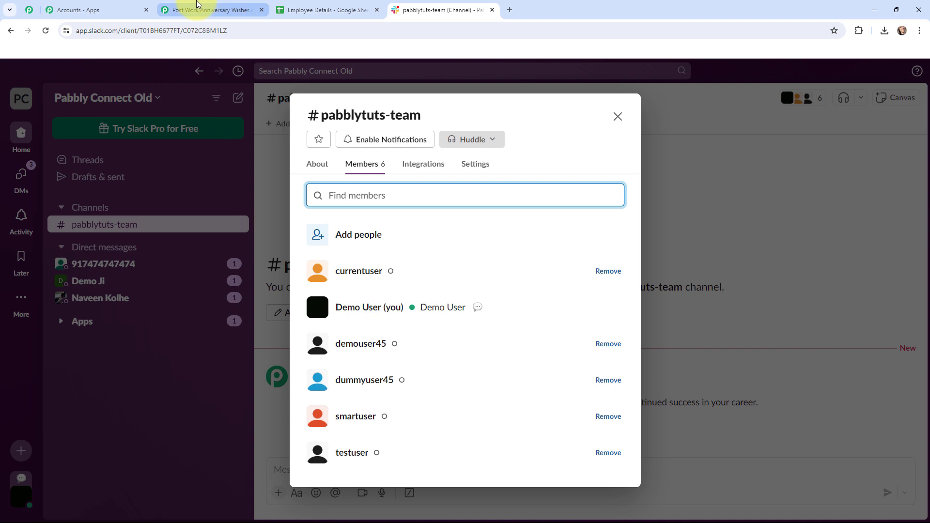
left_click(198, 5)
scroll(159, 209, "down", 1)
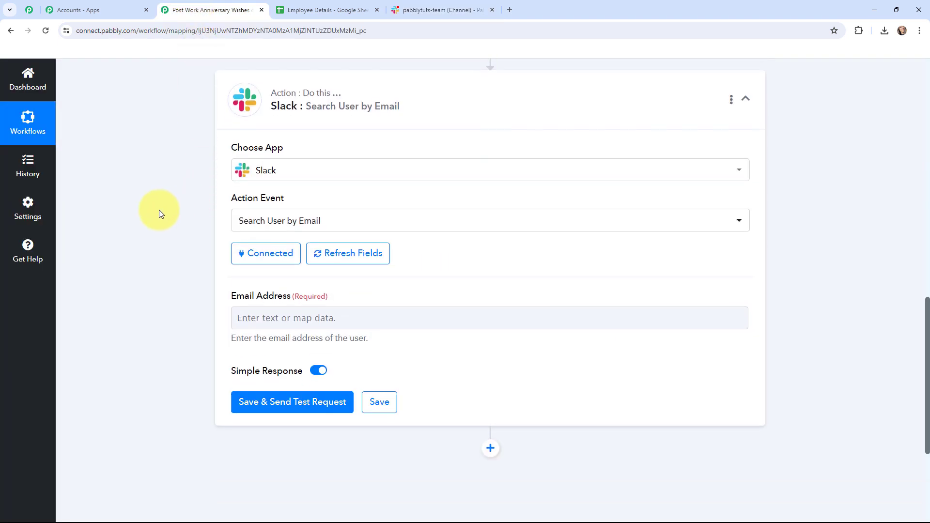
left_click(262, 317)
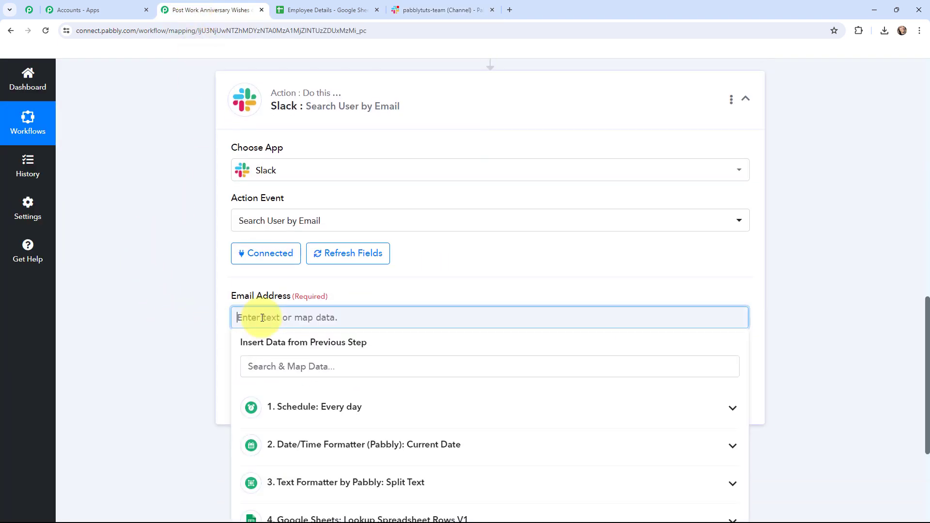
scroll(417, 266, "down", 2)
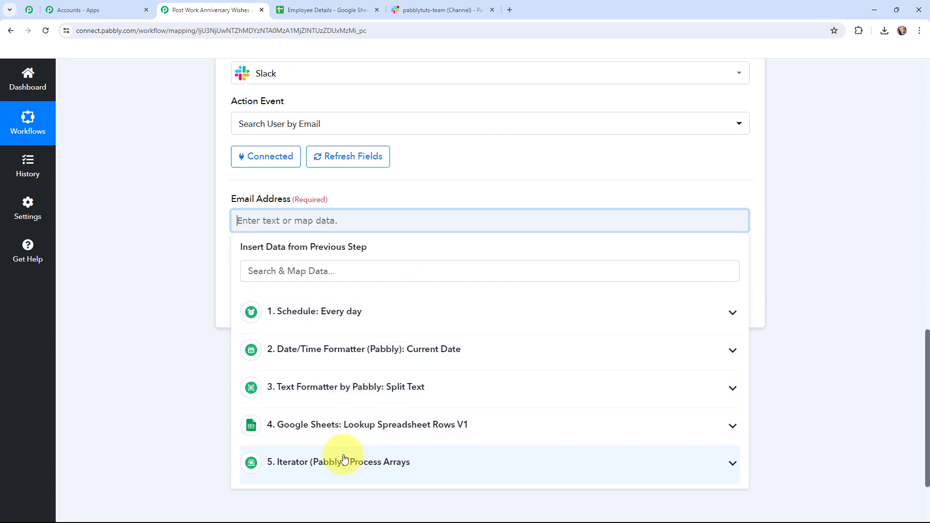
left_click(343, 462)
scroll(411, 242, "down", 2)
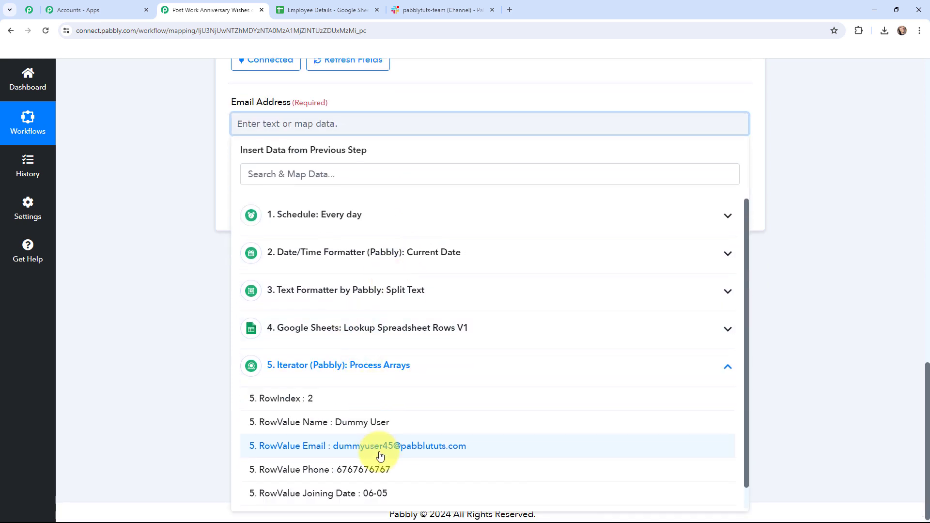
left_click(380, 446)
left_click(207, 260)
scroll(208, 260, "up", 2)
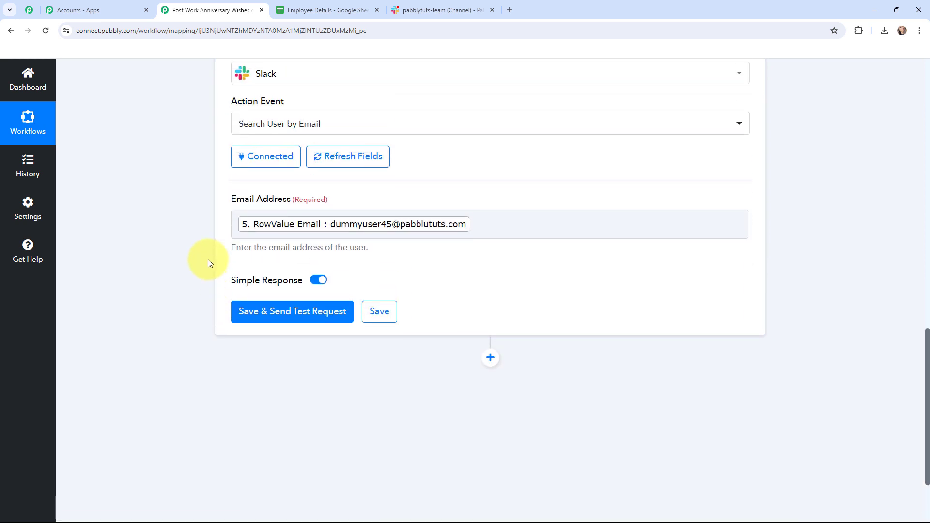
left_click(286, 315)
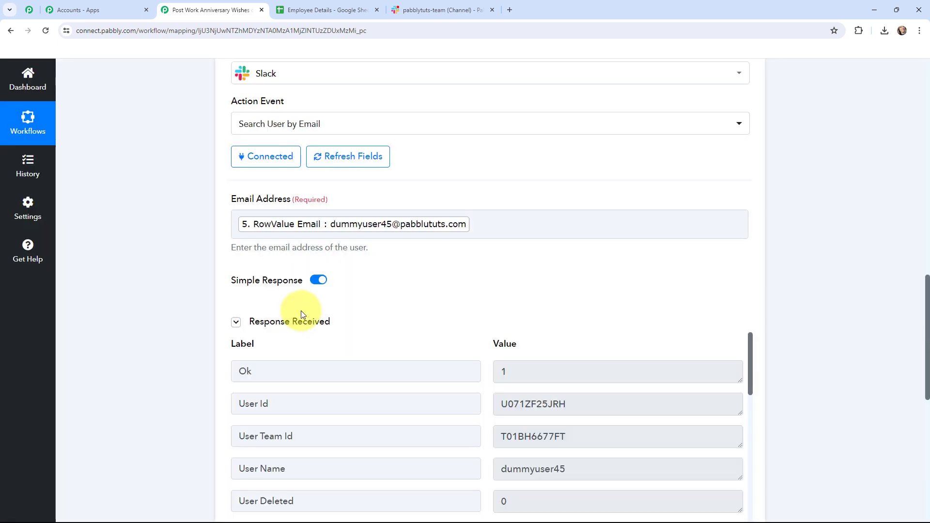
scroll(478, 303, "down", 4)
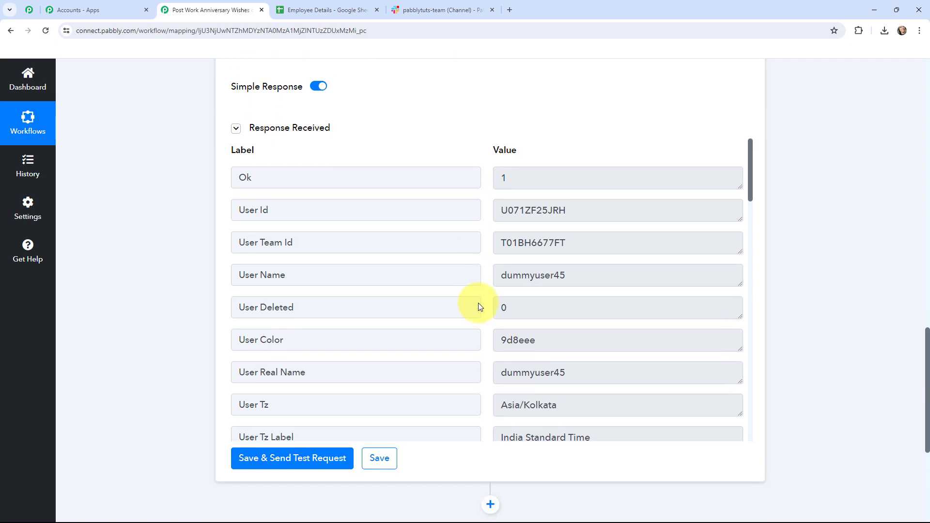
left_click(502, 274)
left_click_drag(502, 274, 565, 273)
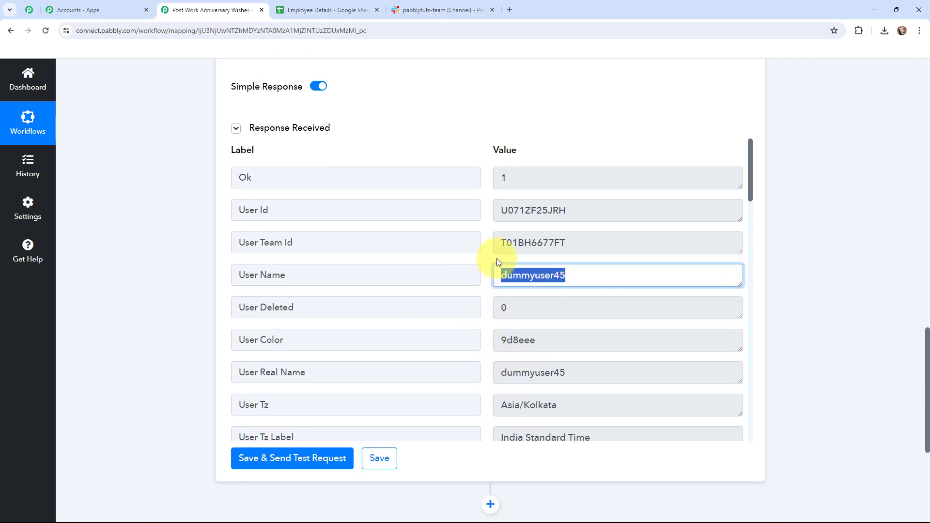
left_click(474, 261)
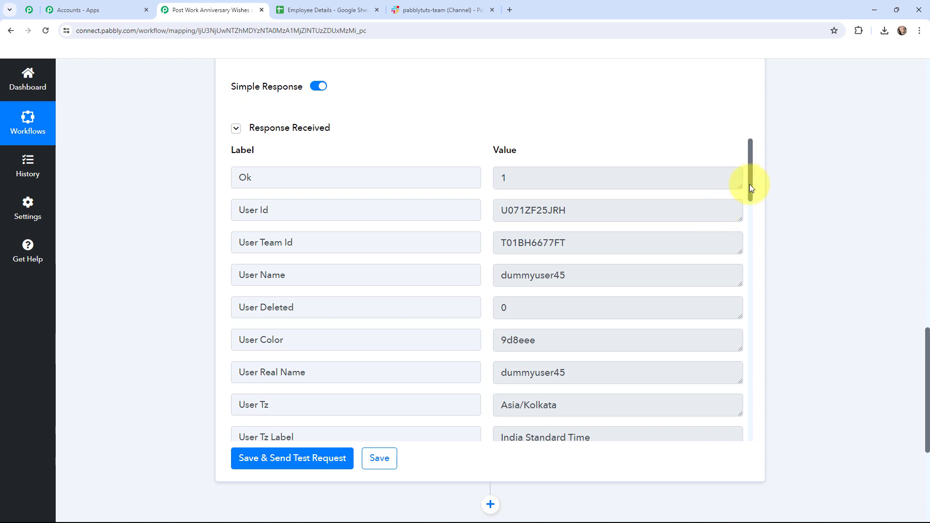
left_click_drag(749, 184, 753, 151)
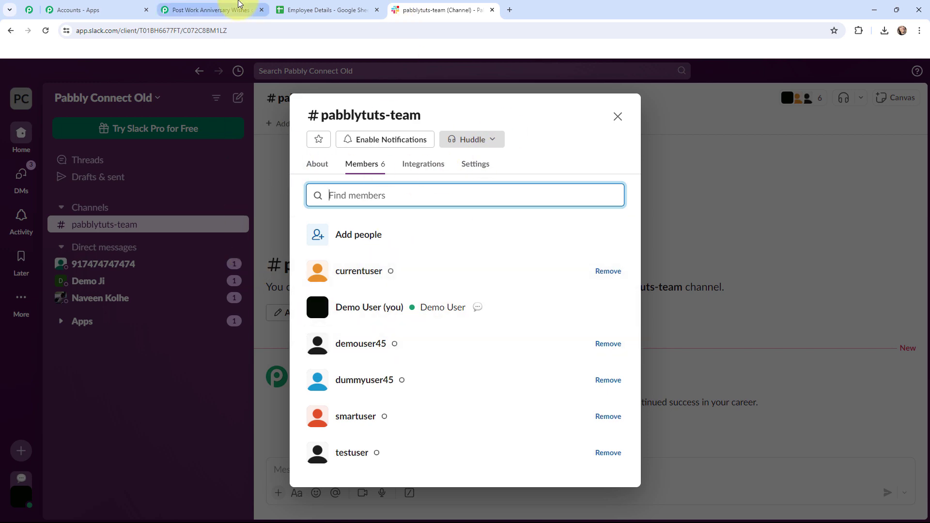
left_click(237, 4)
scroll(176, 263, "down", 8)
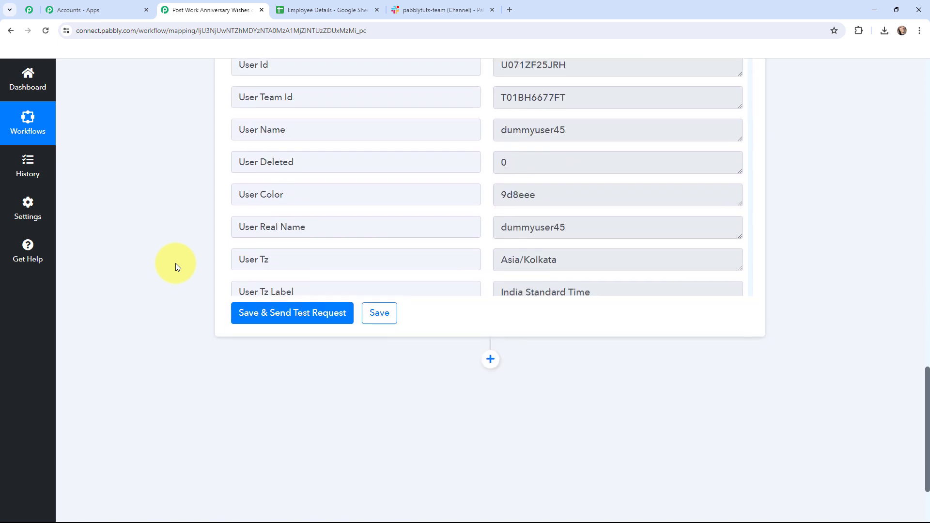
Step: Add a Slack step with the Send Channel Message action
left_click(490, 359)
left_click(353, 278)
type("SLAC")
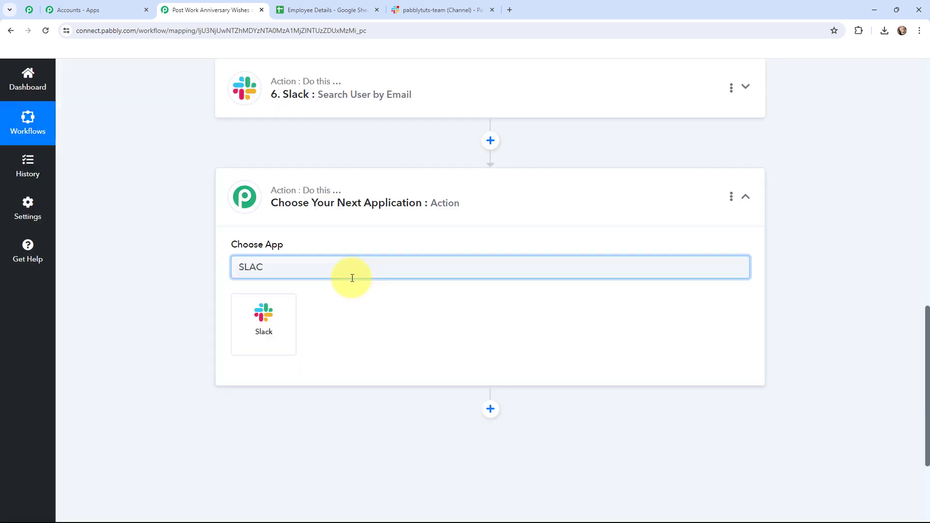
left_click(266, 310)
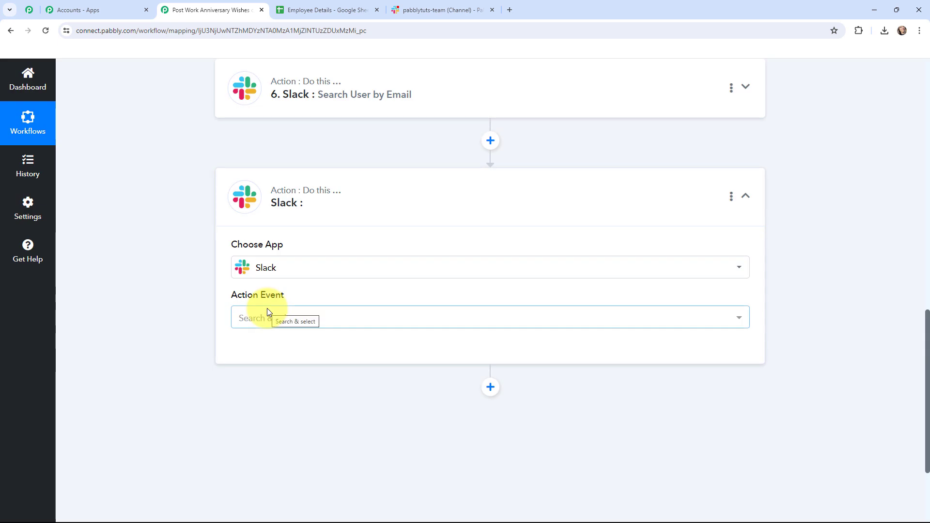
left_click(267, 312)
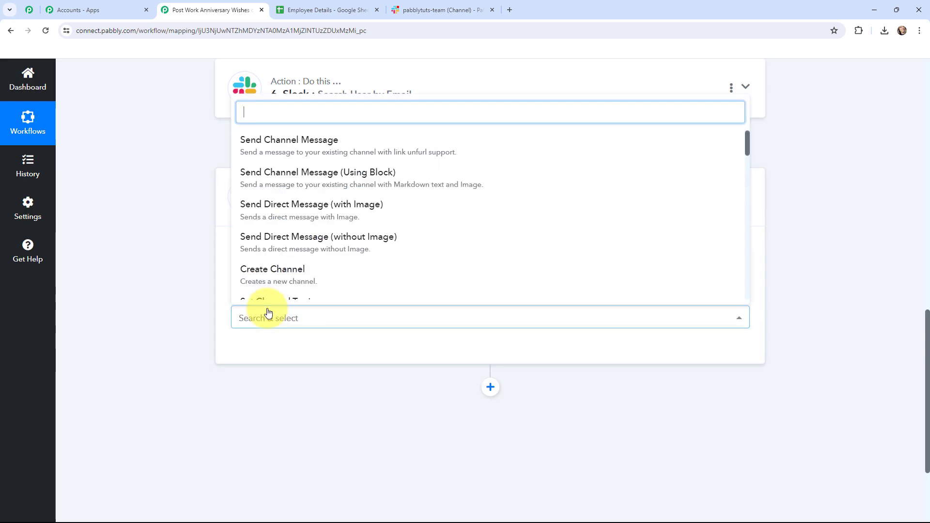
left_click(250, 146)
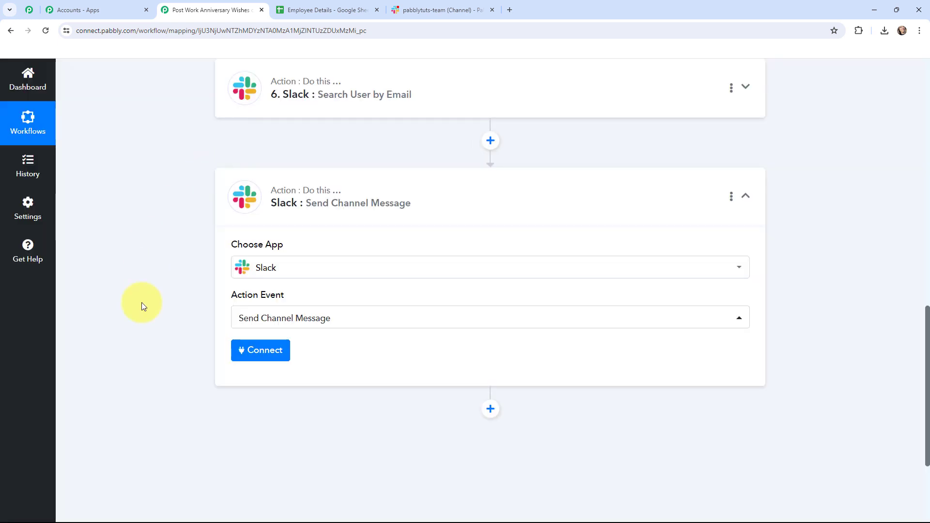
Step: Connect it through the existing Slack #19 connection and check the channel name in Slack
left_click(260, 357)
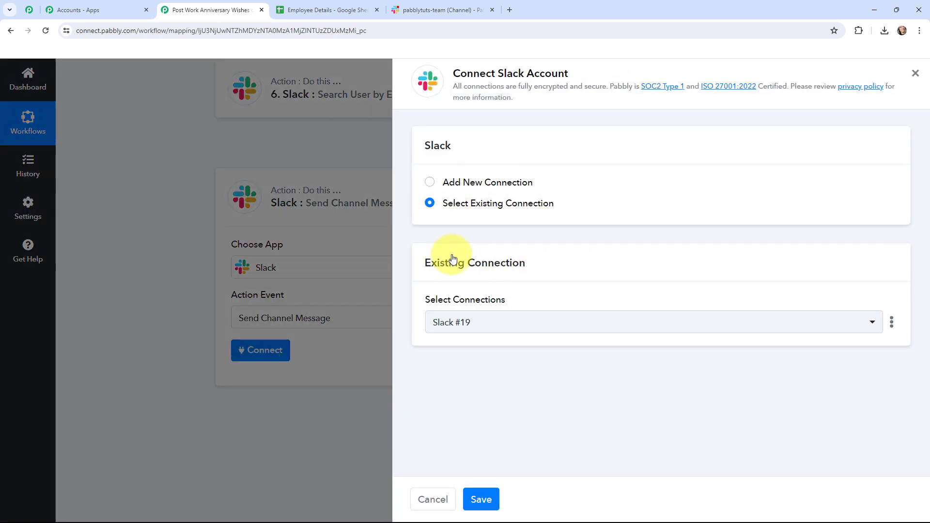
left_click(479, 499)
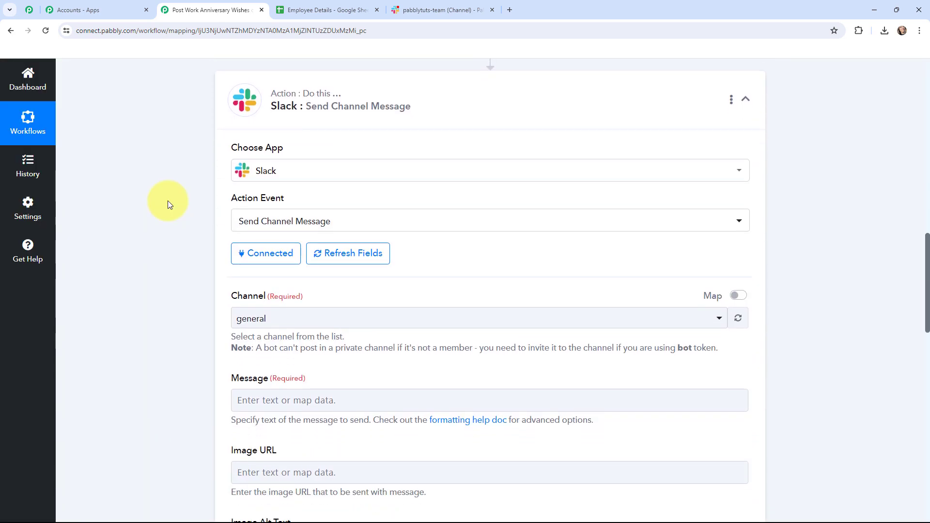
scroll(170, 201, "down", 3)
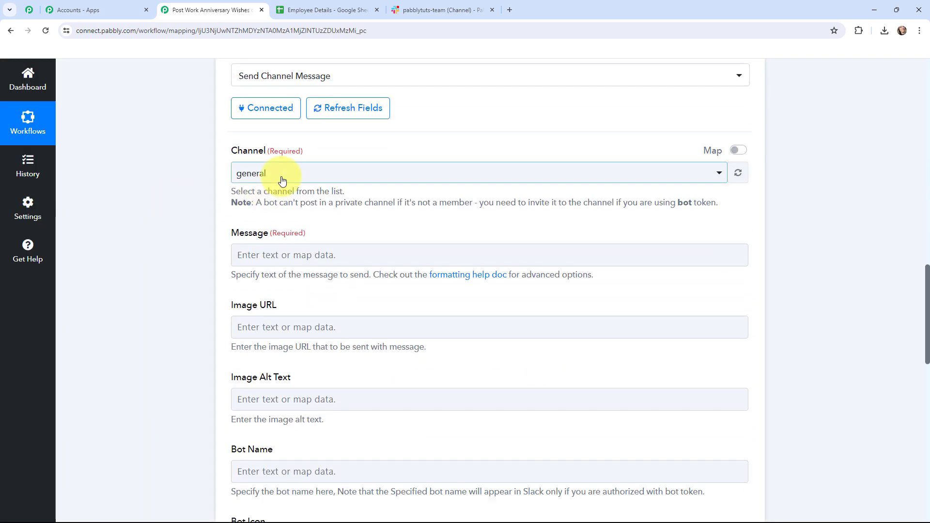
left_click(282, 176)
left_click(405, 10)
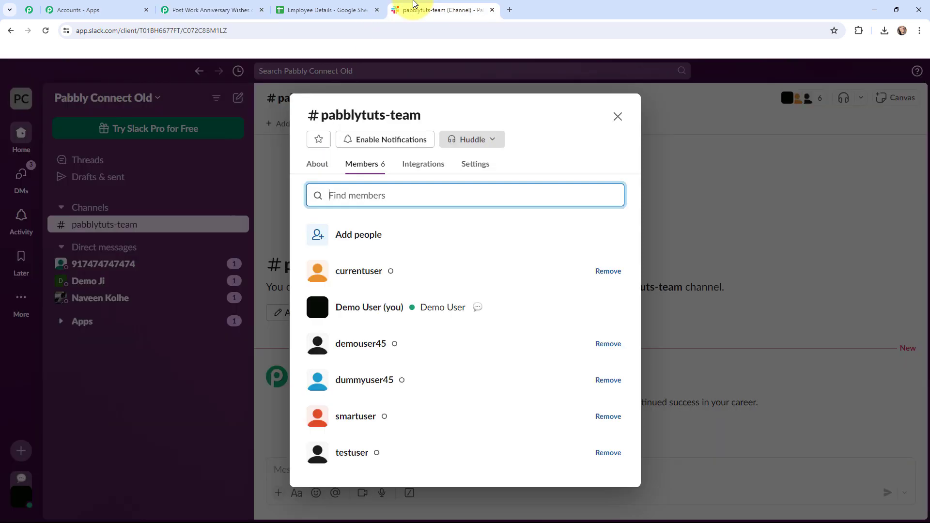
left_click(617, 116)
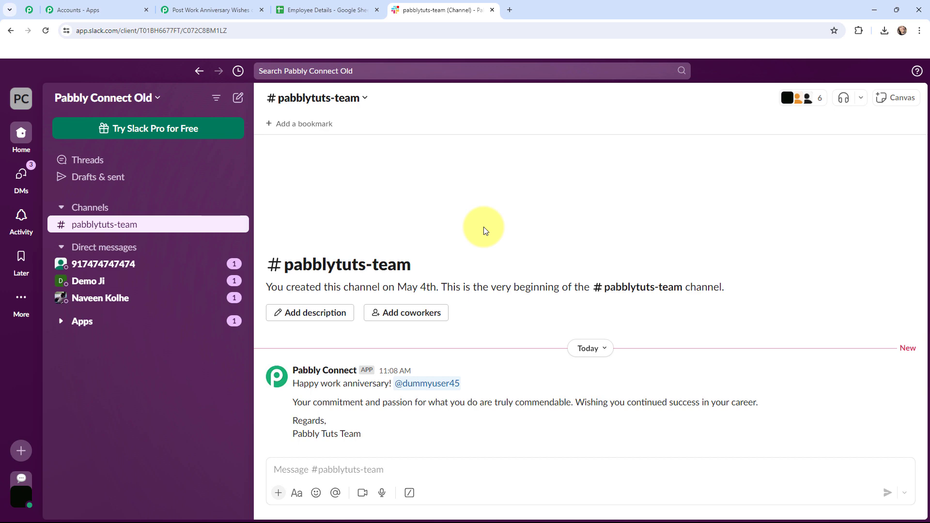
left_click(214, 9)
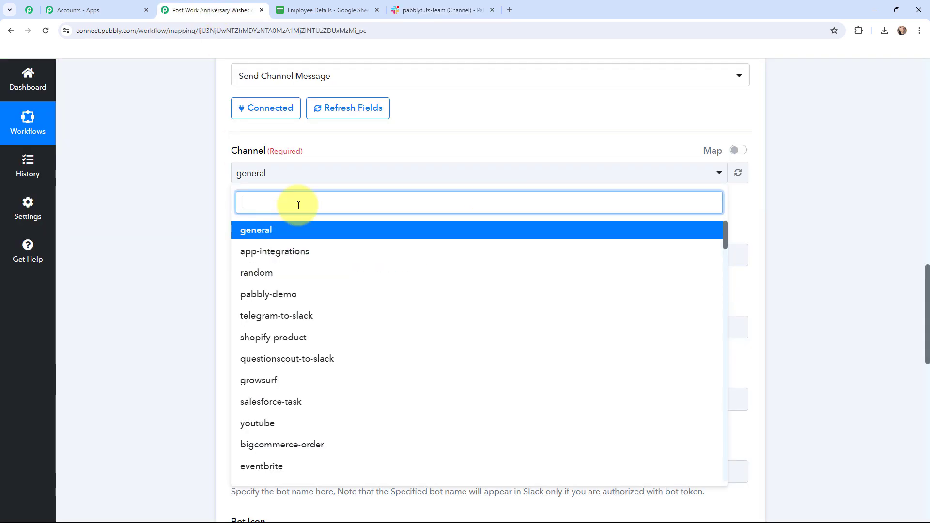
Step: Post to pabblytuts-team and begin the message with @ plus step 6's User Name
type("PABB")
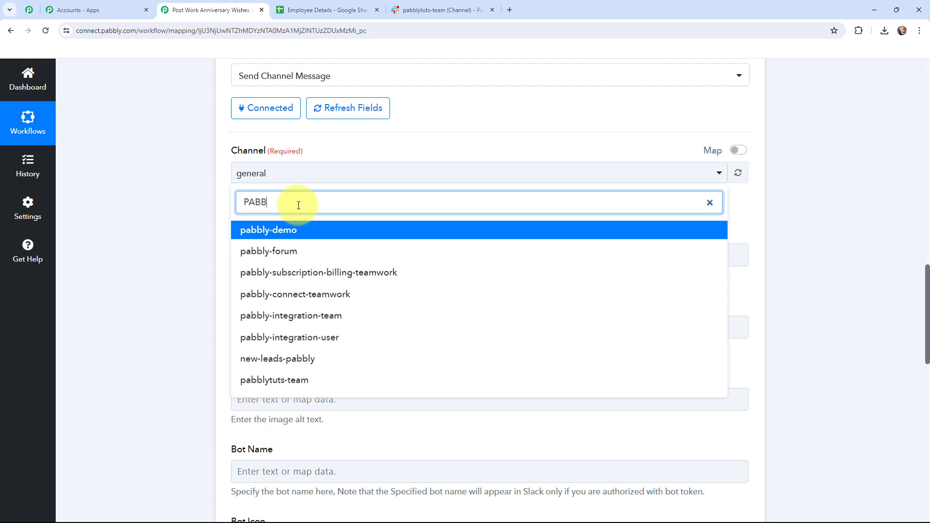
left_click(269, 380)
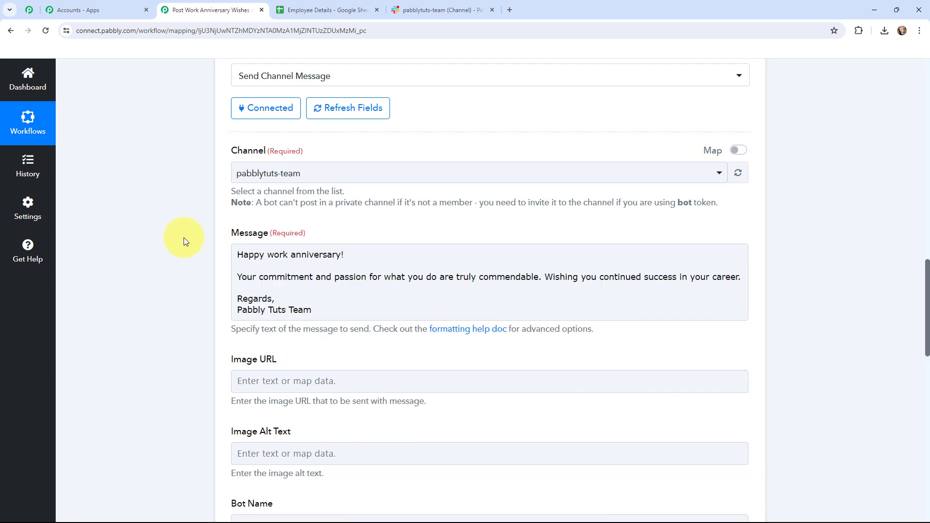
left_click(237, 254)
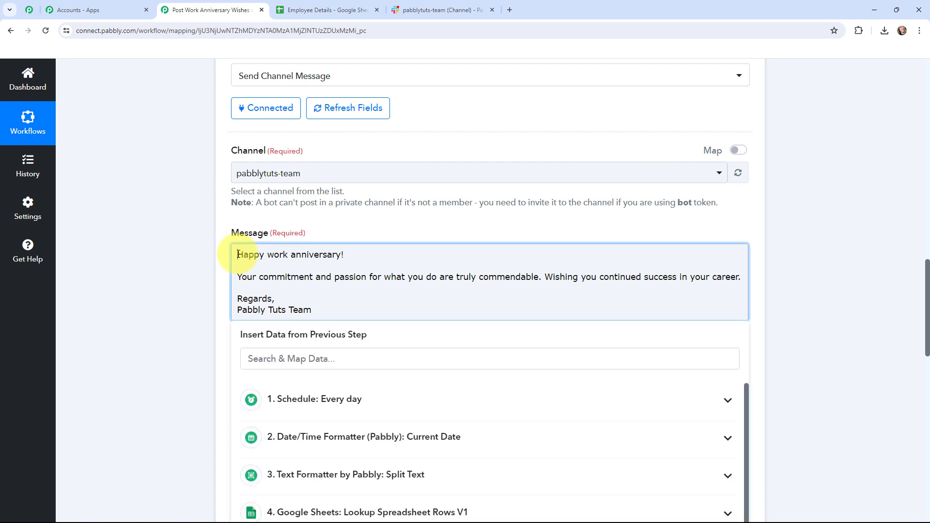
type("@")
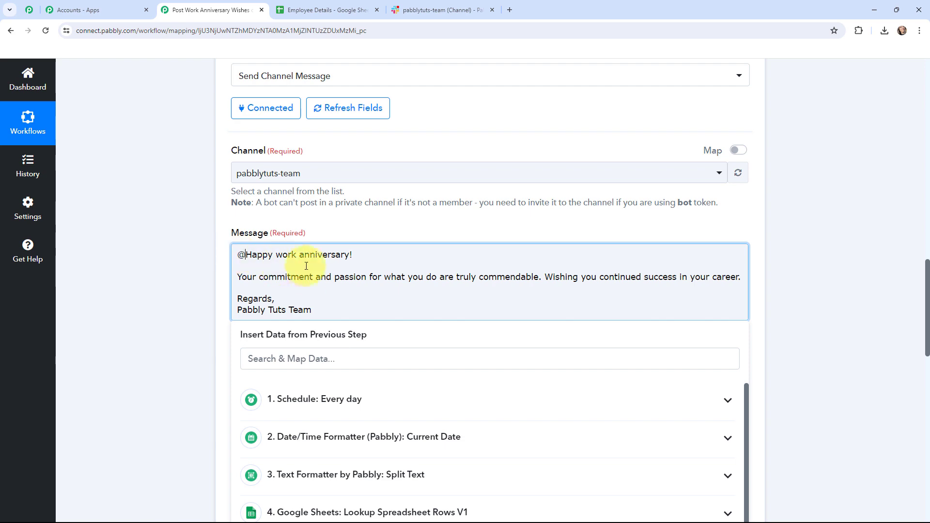
scroll(326, 388, "down", 3)
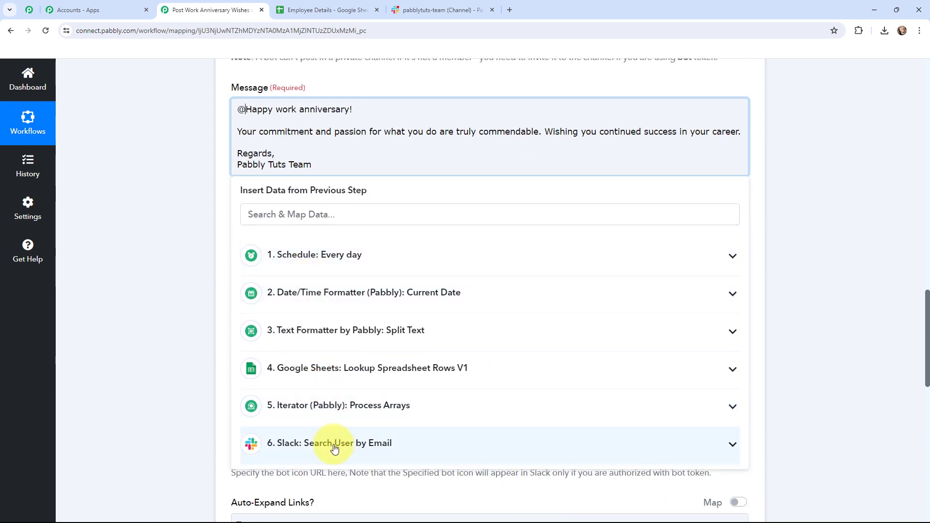
left_click(334, 448)
scroll(392, 346, "down", 3)
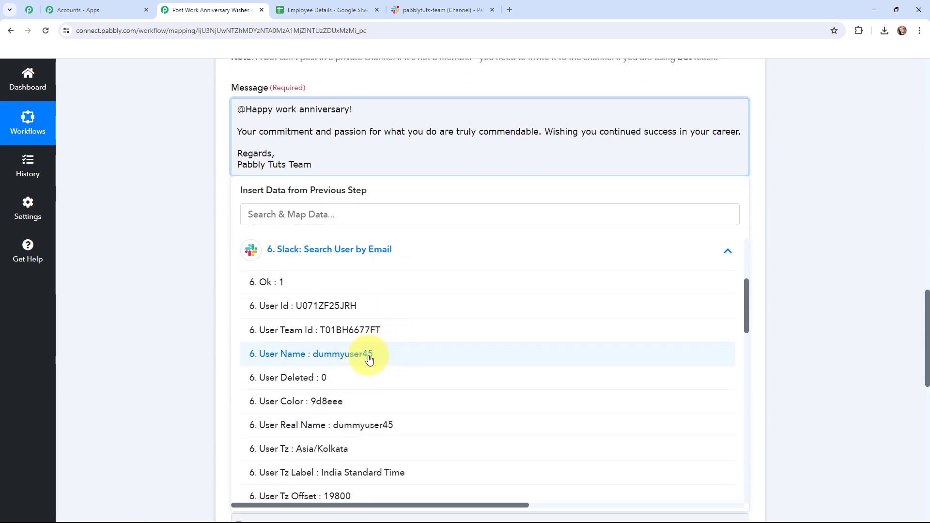
left_click(341, 355)
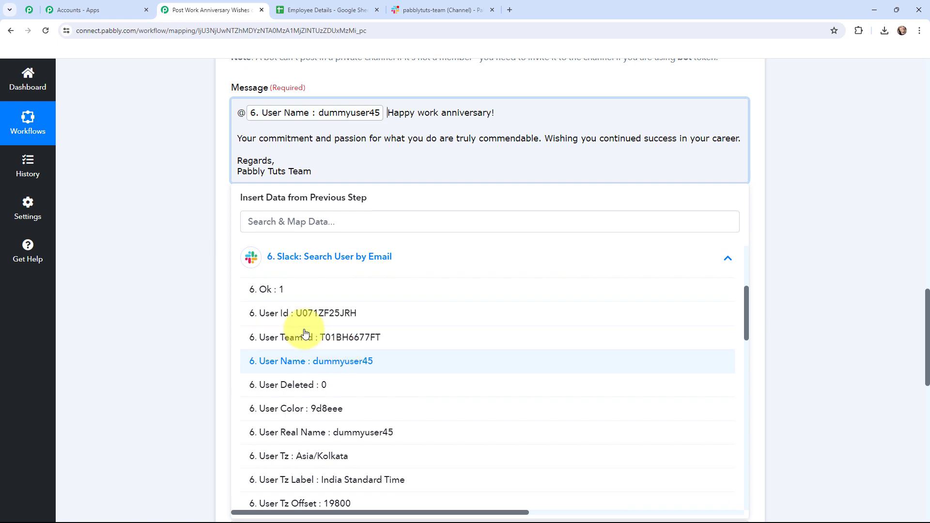
left_click(162, 178)
scroll(161, 178, "up", 1)
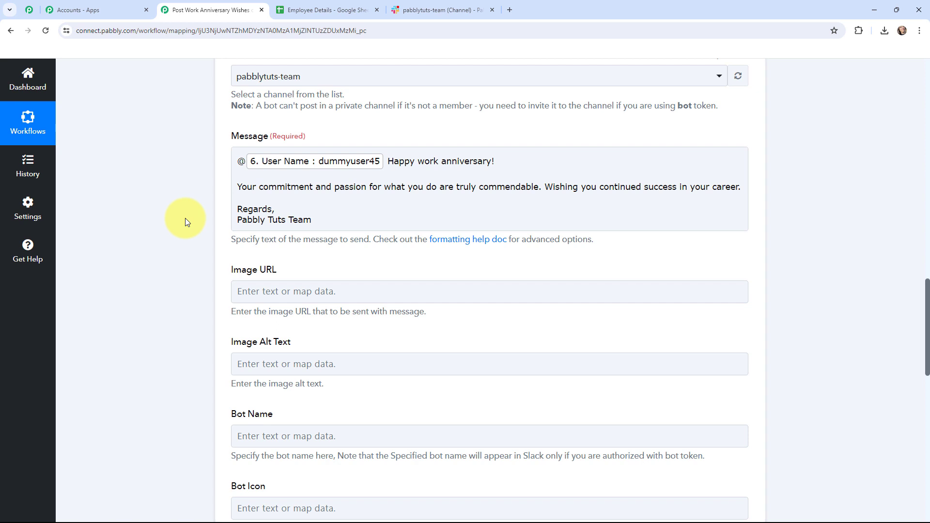
scroll(159, 193, "up", 2)
Step: Save and test the message step, then view the posted wish in Slack
scroll(162, 193, "down", 1)
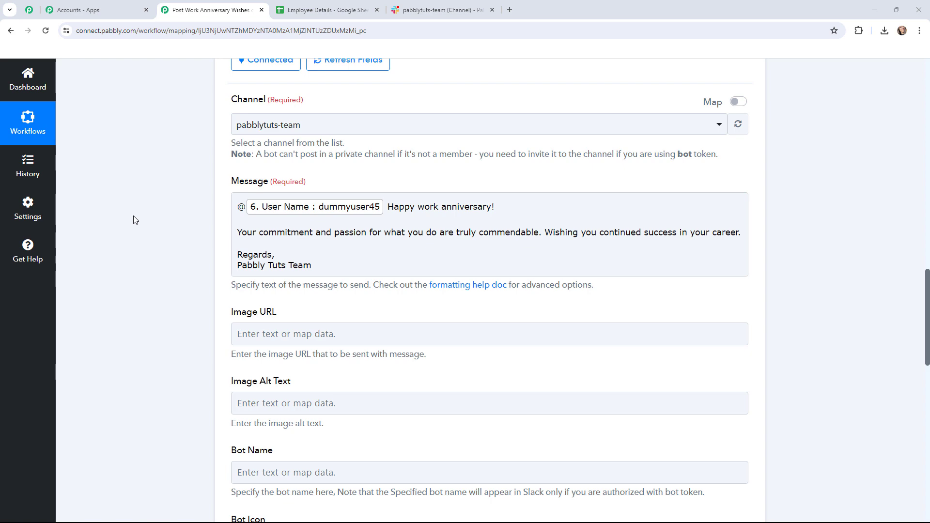
scroll(184, 275, "down", 13)
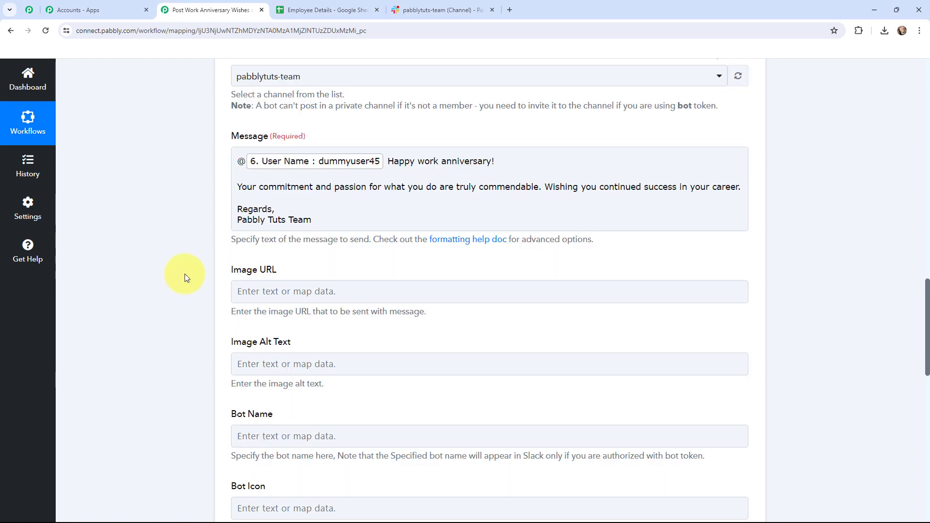
scroll(185, 274, "down", 2)
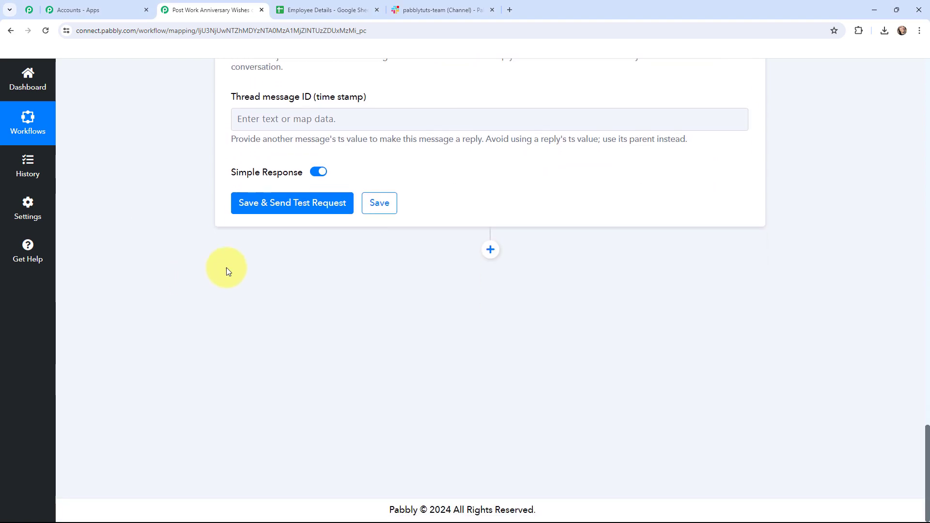
left_click(277, 204)
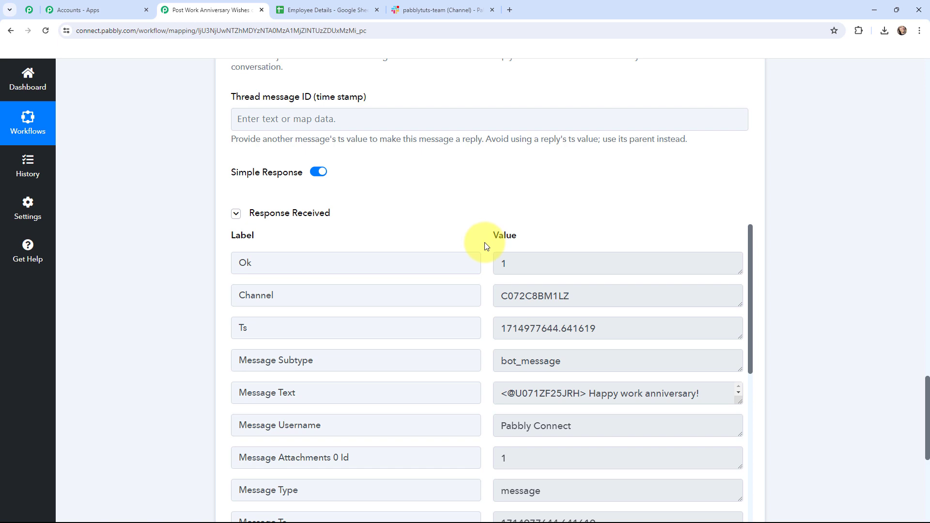
key("ctrl+Tab")
key("ctrl+Tab")
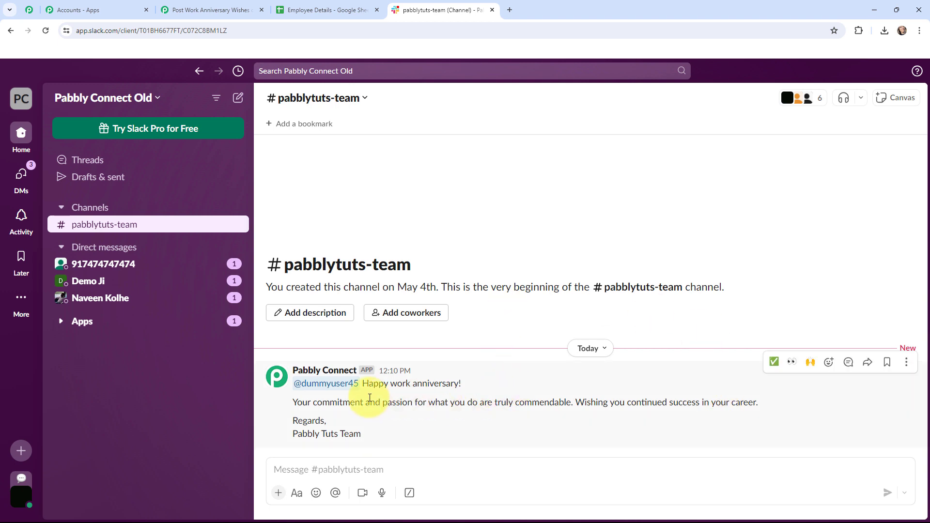
Step: Review the anniversary wish in Slack and return to the Pabbly Connect workflow
mouse_move(315, 385)
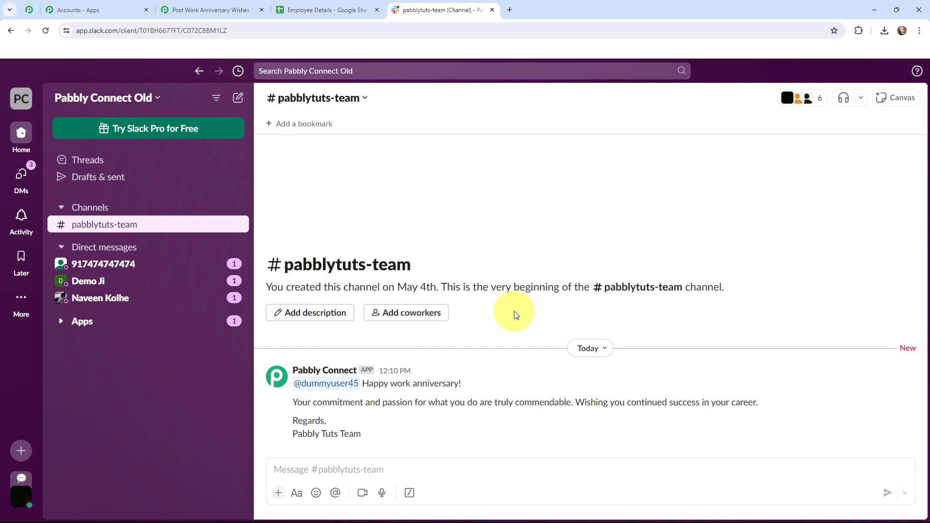
key("ctrl+3")
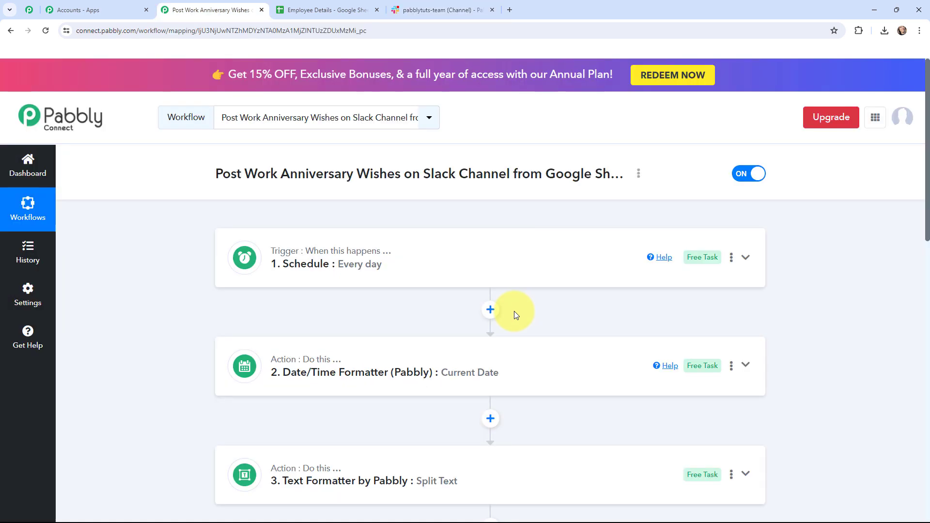